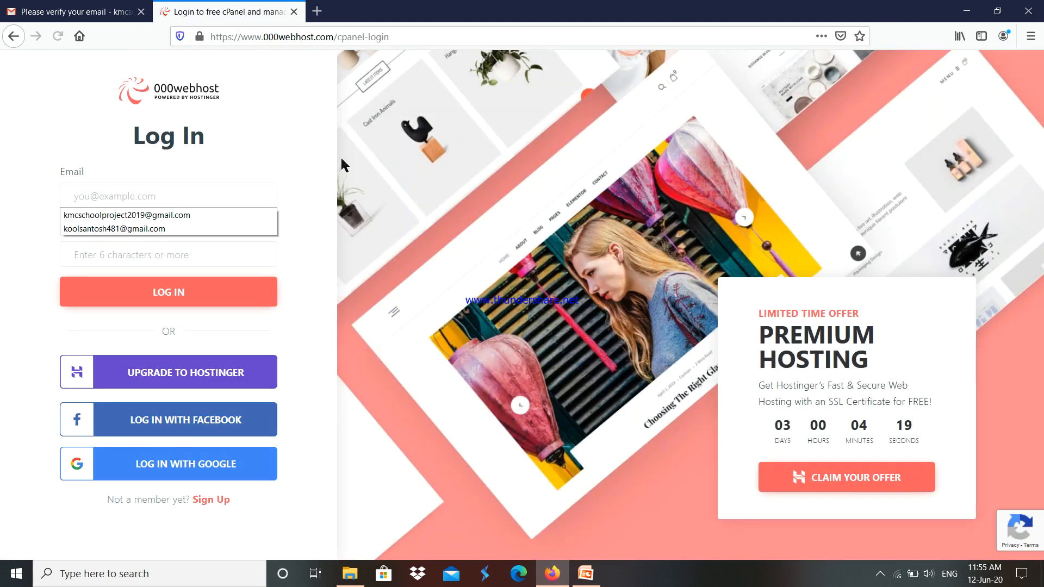
Dismiss the saved email suggestions on the 000webhost cPanel login page.
click(168, 260)
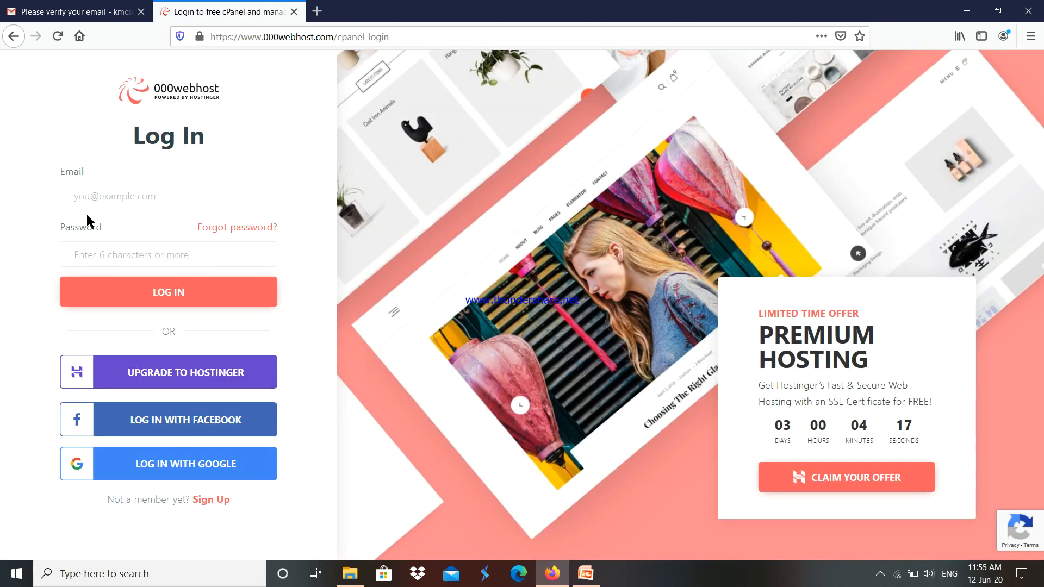
Try the login page's email and password fields, dismissing the saved addresses.
click(124, 191)
click(151, 192)
click(140, 254)
Go to the free sign-up form and dismiss the generated password suggestions.
click(211, 504)
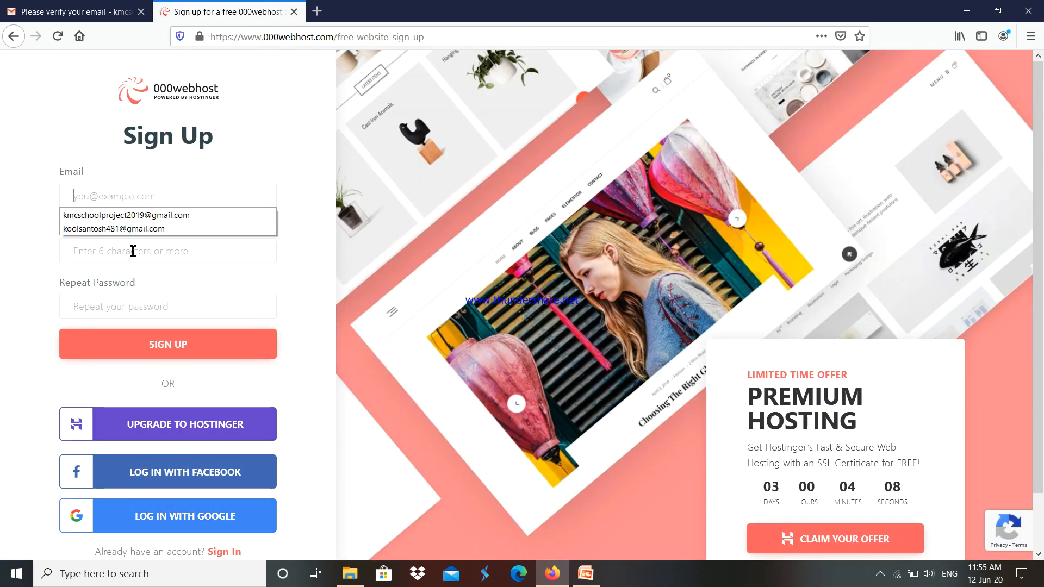
click(132, 251)
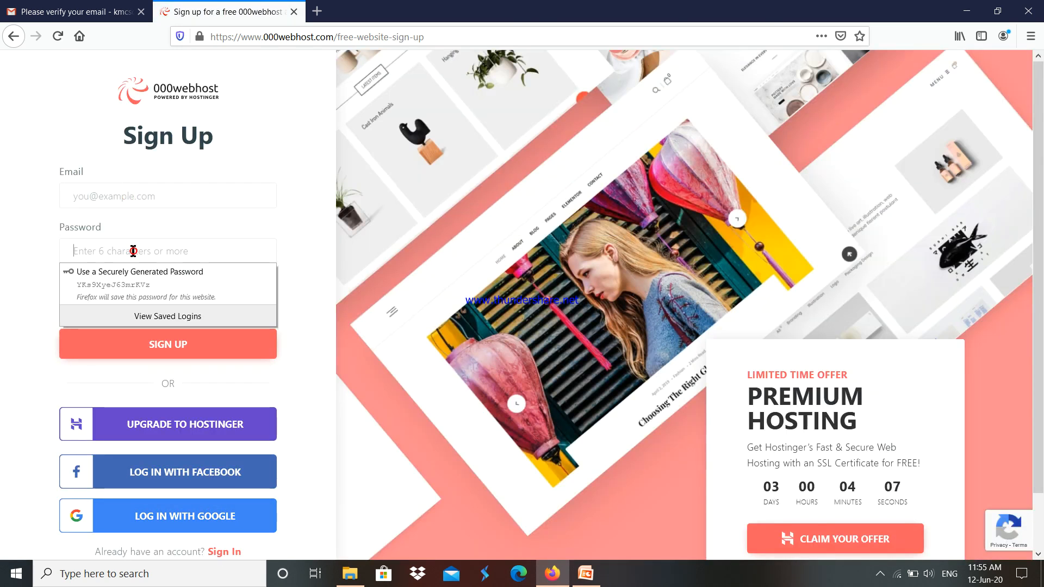
click(296, 248)
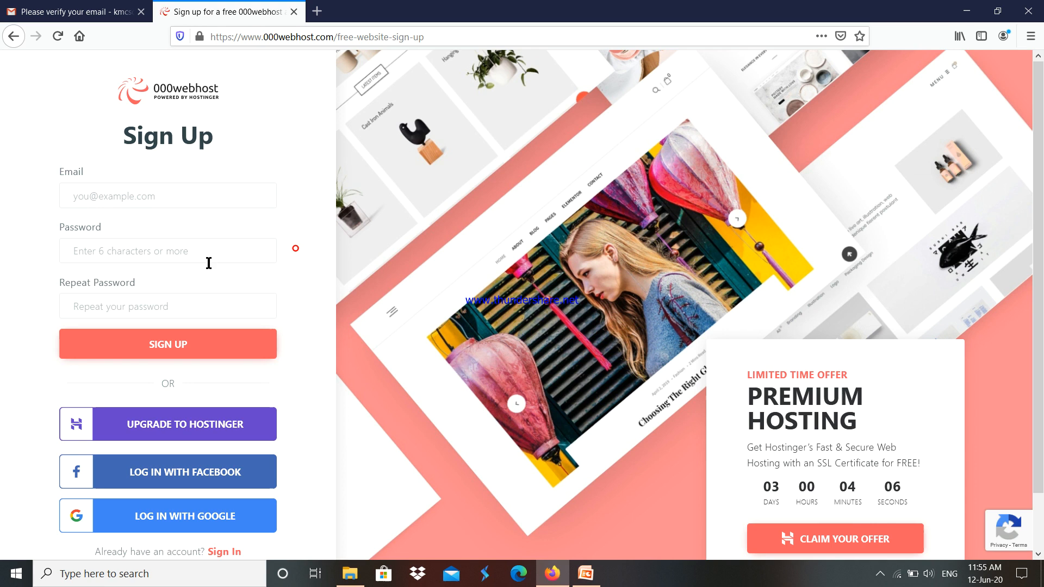
click(145, 303)
click(292, 307)
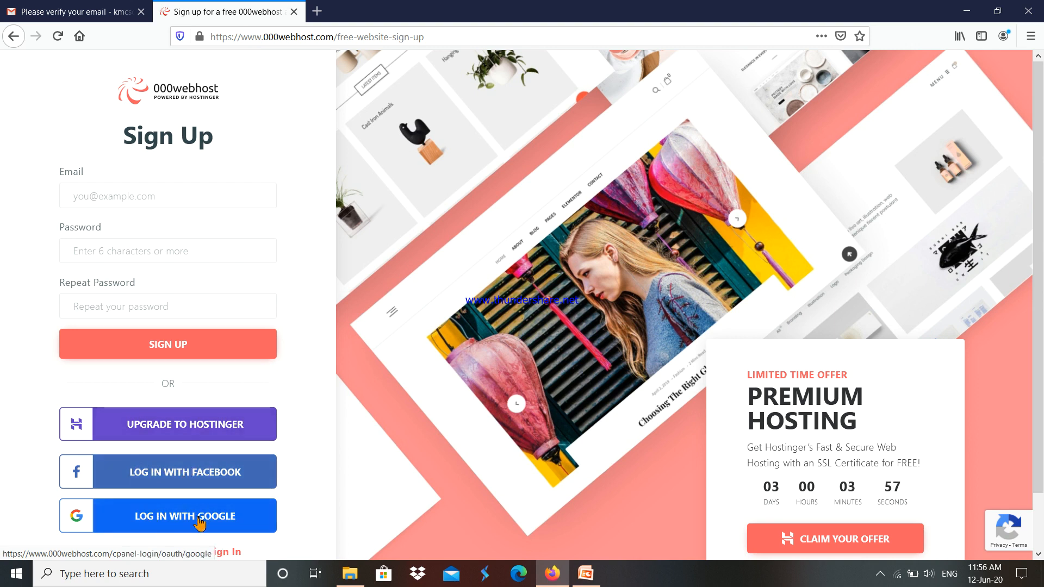
Close the saved email list and switch to the verification email in Gmail.
click(181, 196)
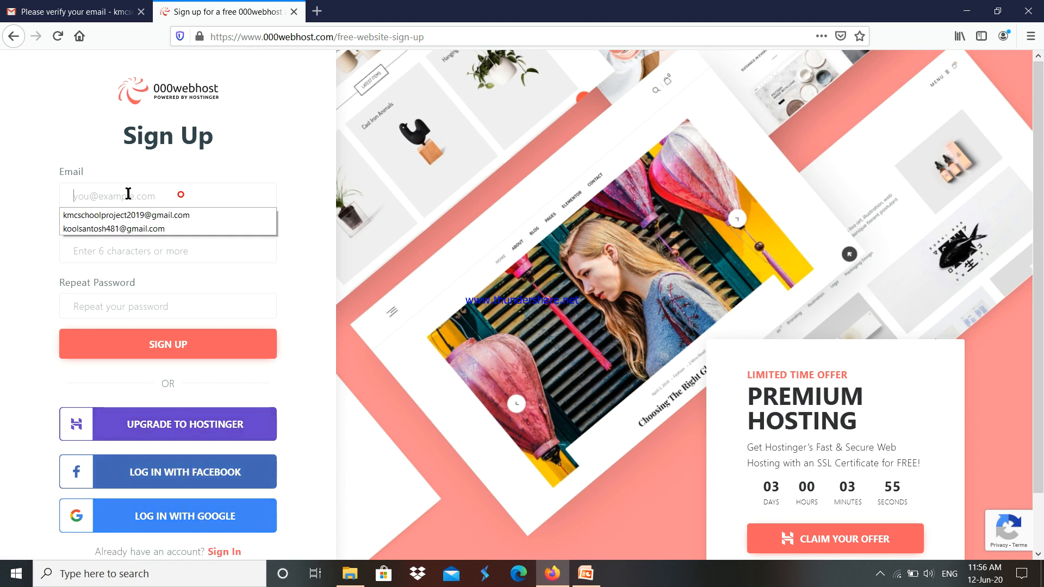
click(194, 250)
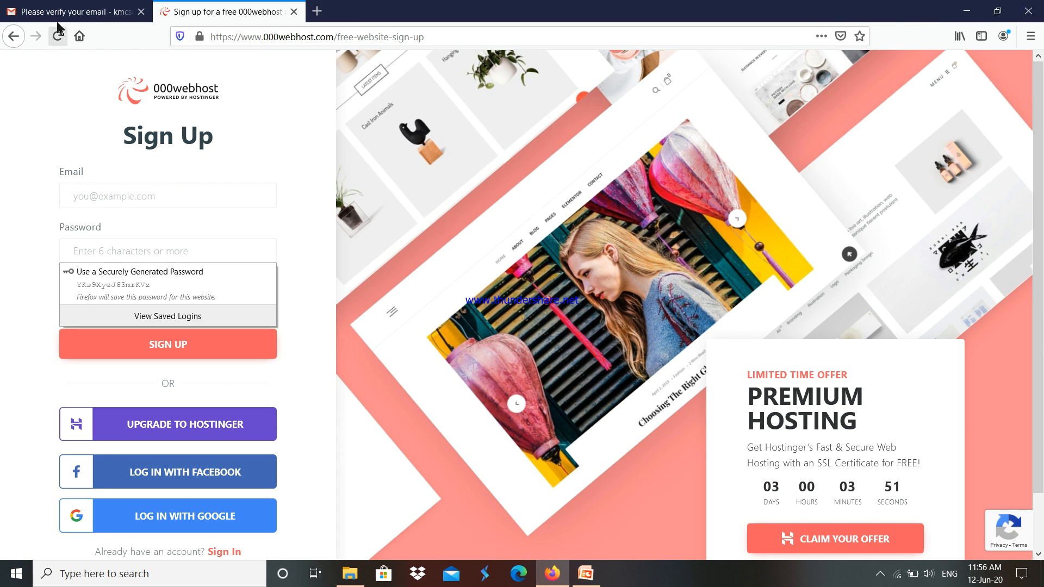
click(73, 12)
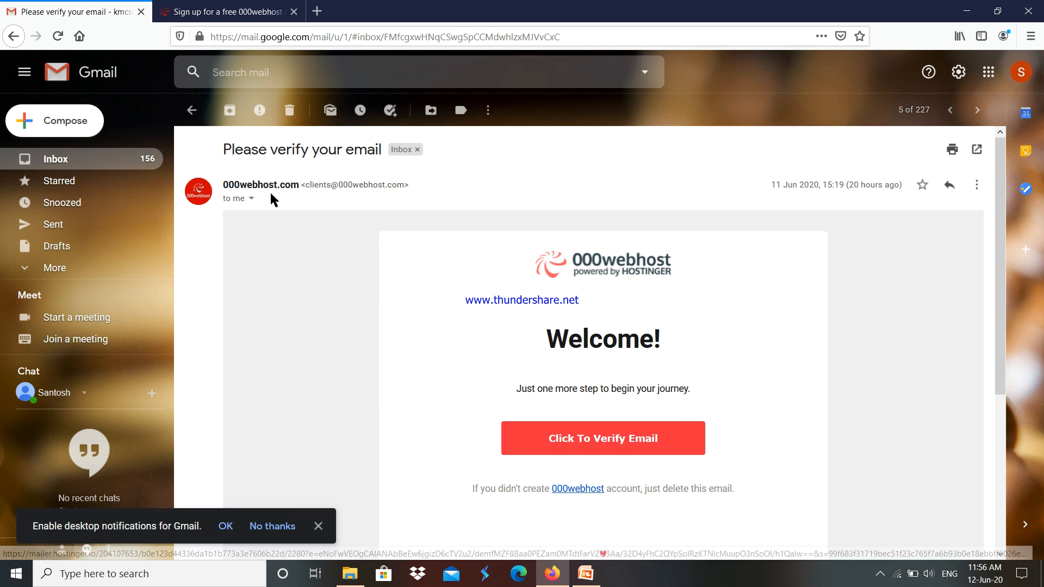
Reopen 'Please verify your email' from the Gmail inbox, then return to the sign-up tab.
click(73, 159)
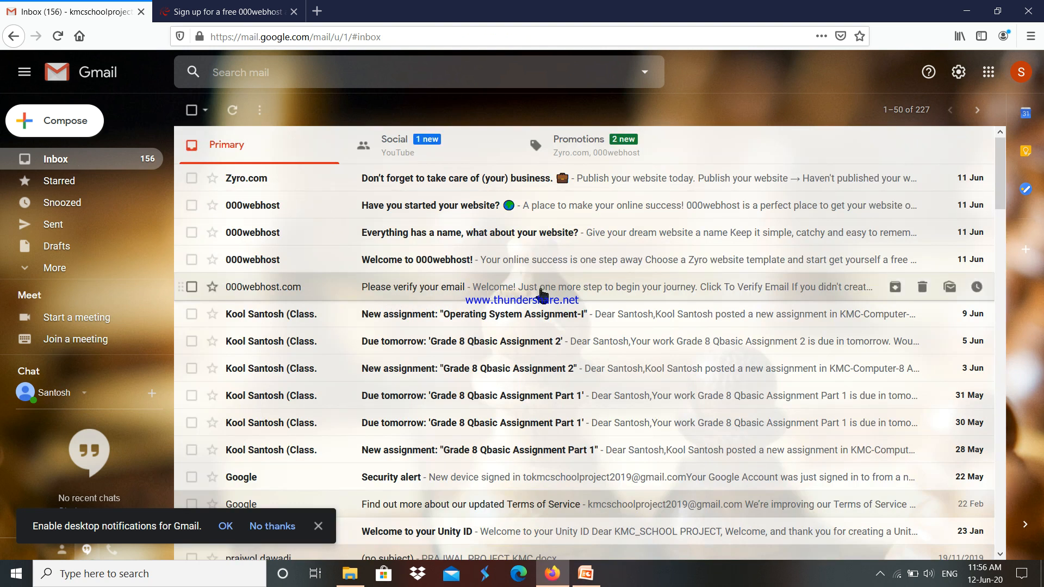
click(472, 292)
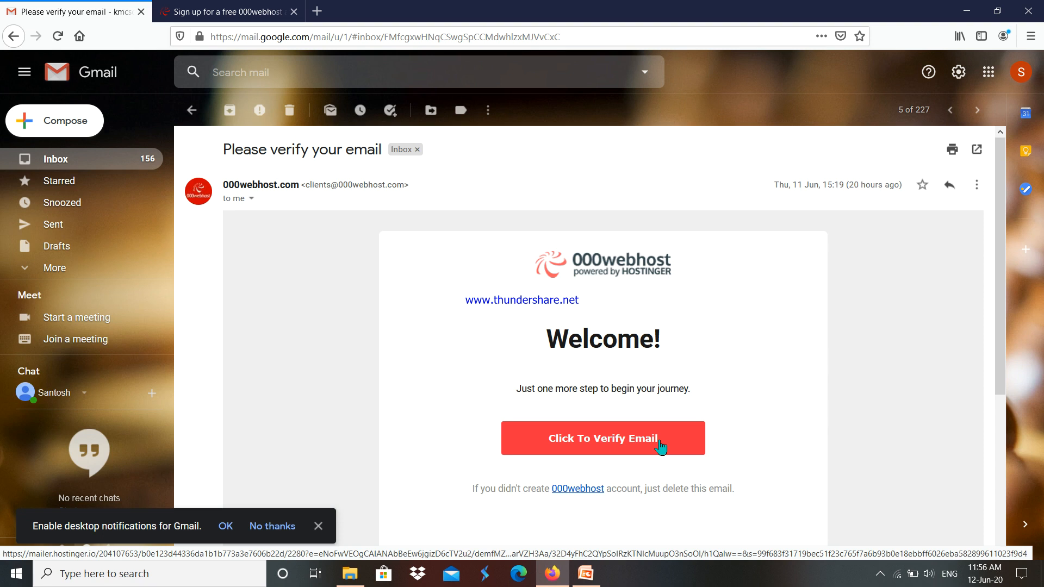
click(253, 15)
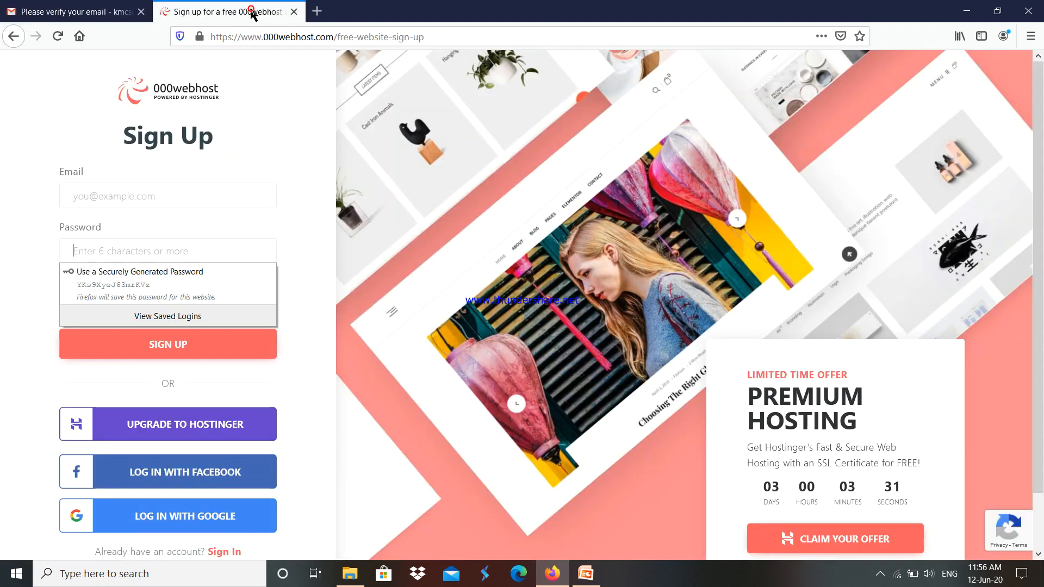
Check the sign-up email field, then bring up the live website.pptx presentation.
click(121, 196)
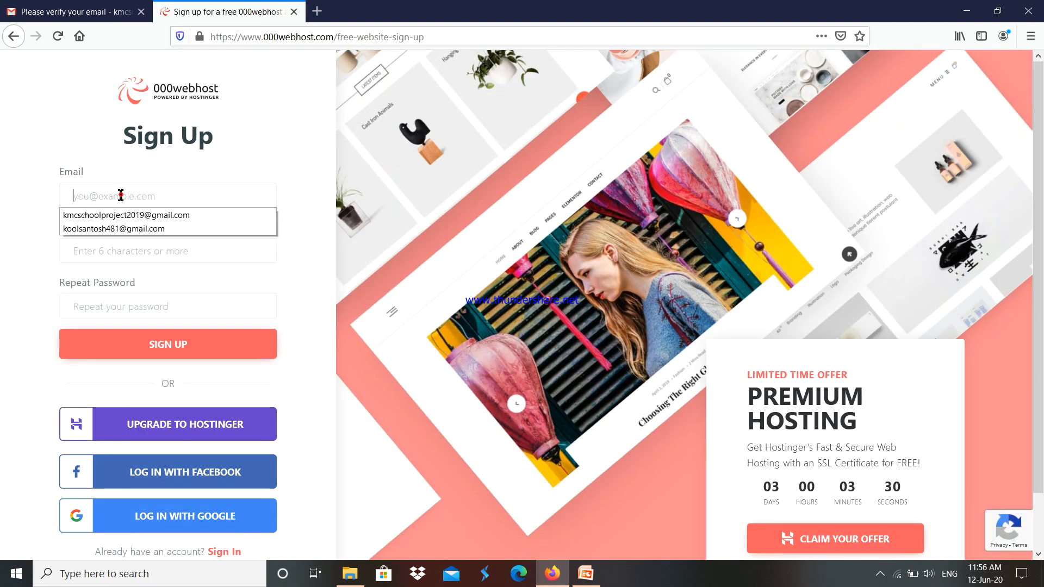
click(178, 194)
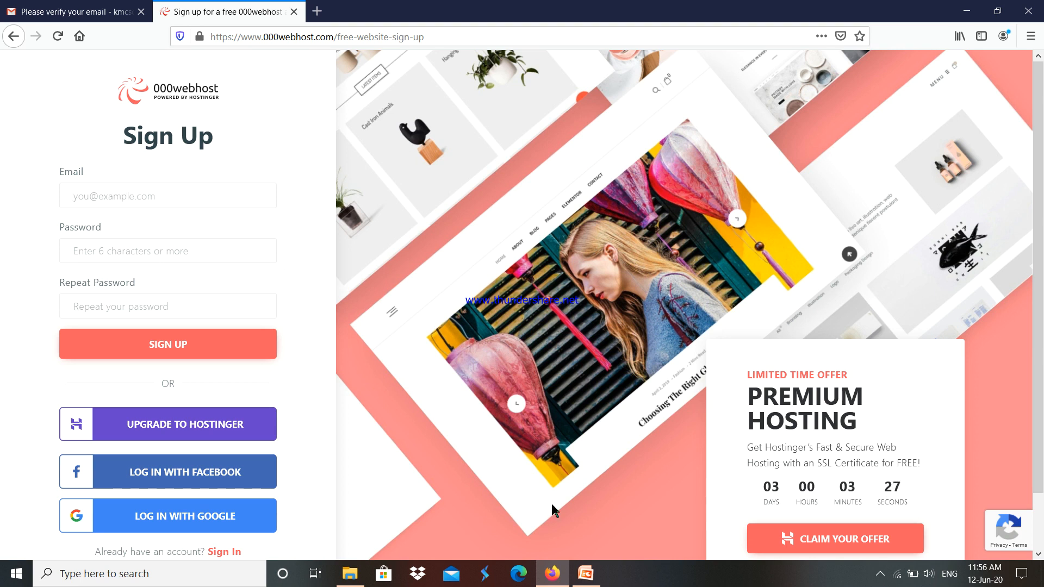
click(587, 514)
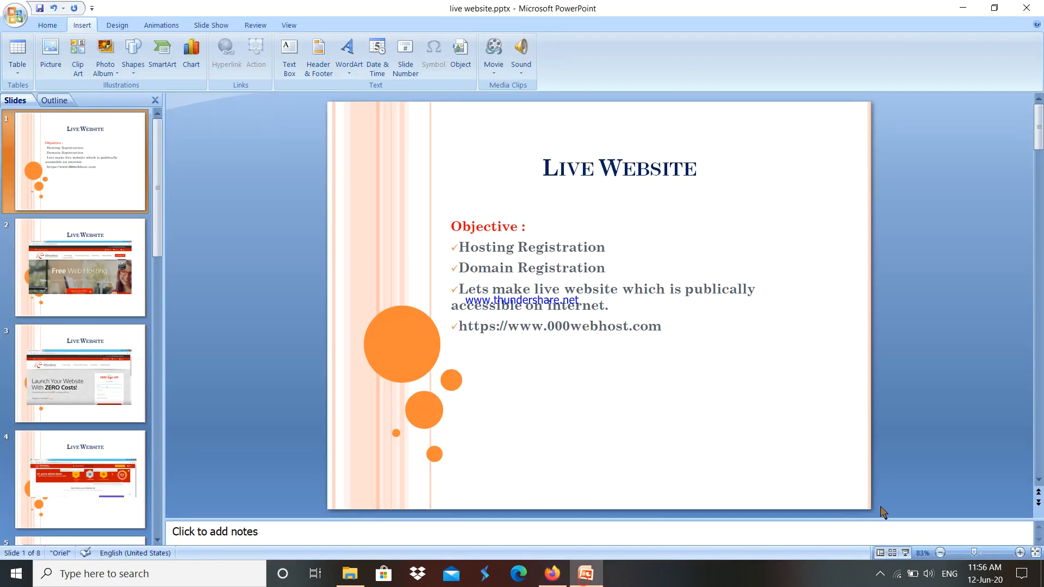
Run the slide show from slide 1 through to the 000webhost login screenshot slide.
click(903, 555)
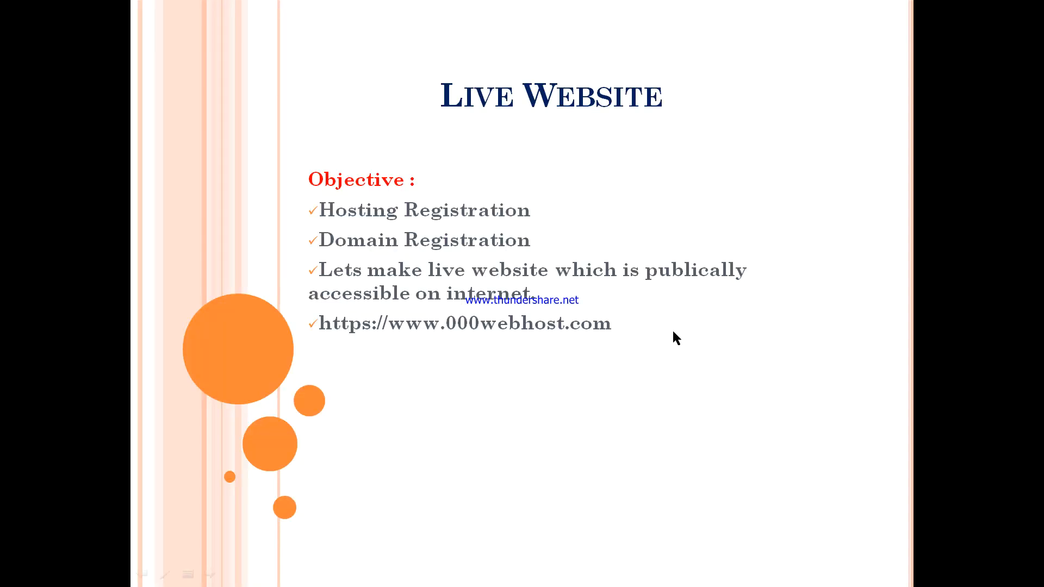
click(673, 333)
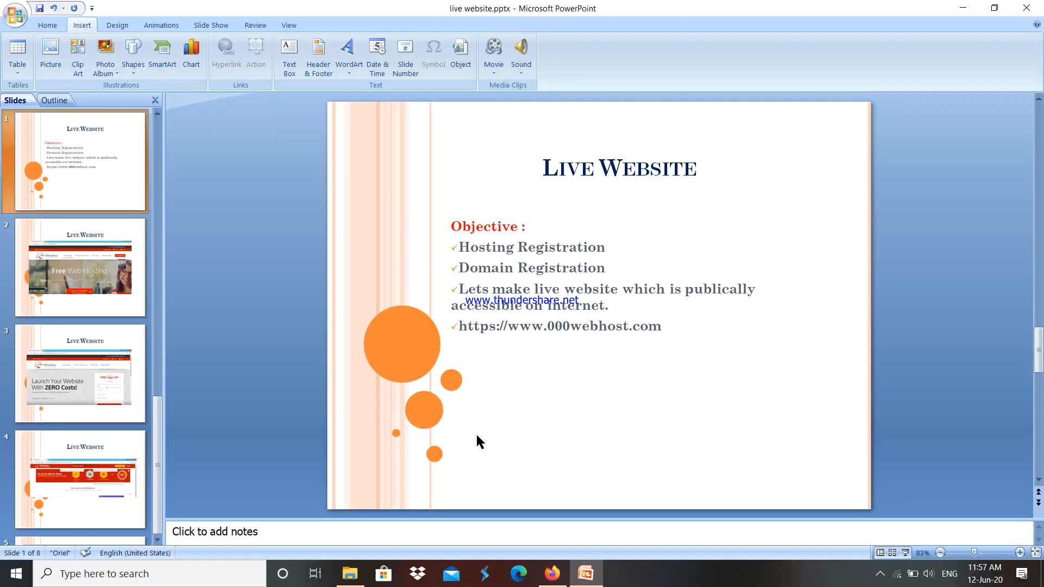
scroll(476, 438, down, 2)
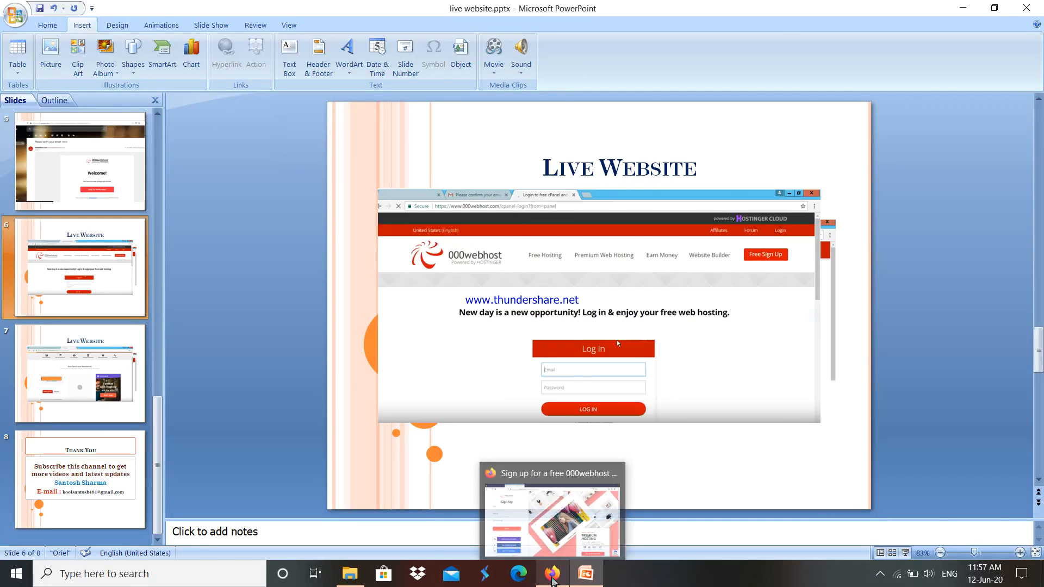
Fill the sign-up form with the first saved email address and type a password.
click(552, 580)
click(163, 196)
click(168, 219)
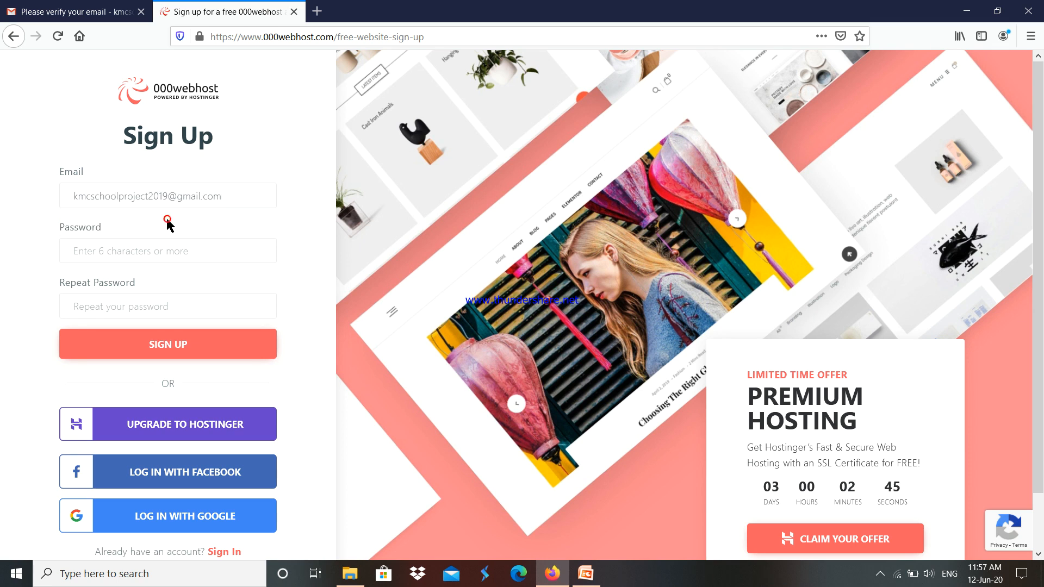
click(107, 246)
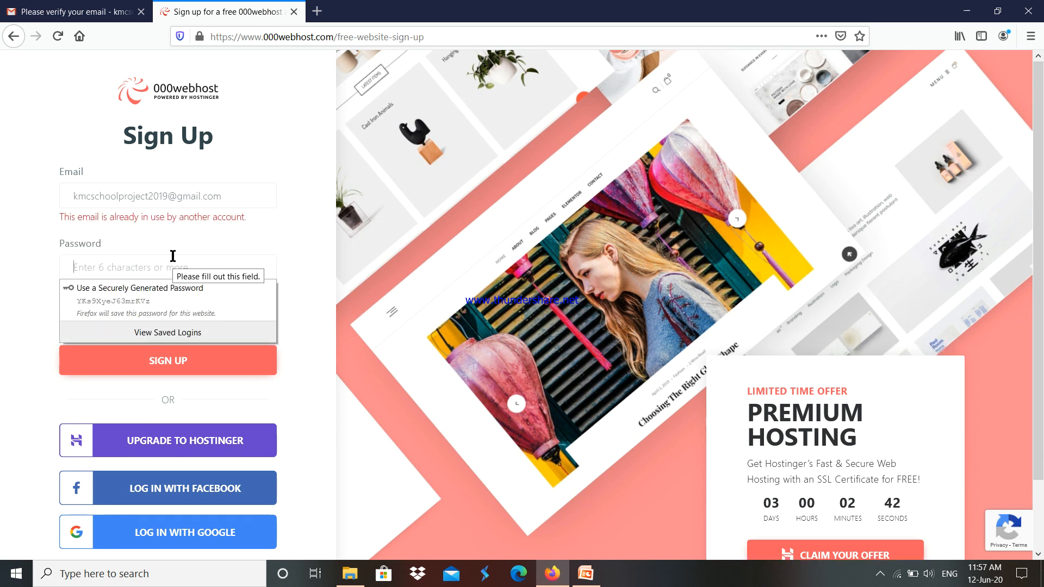
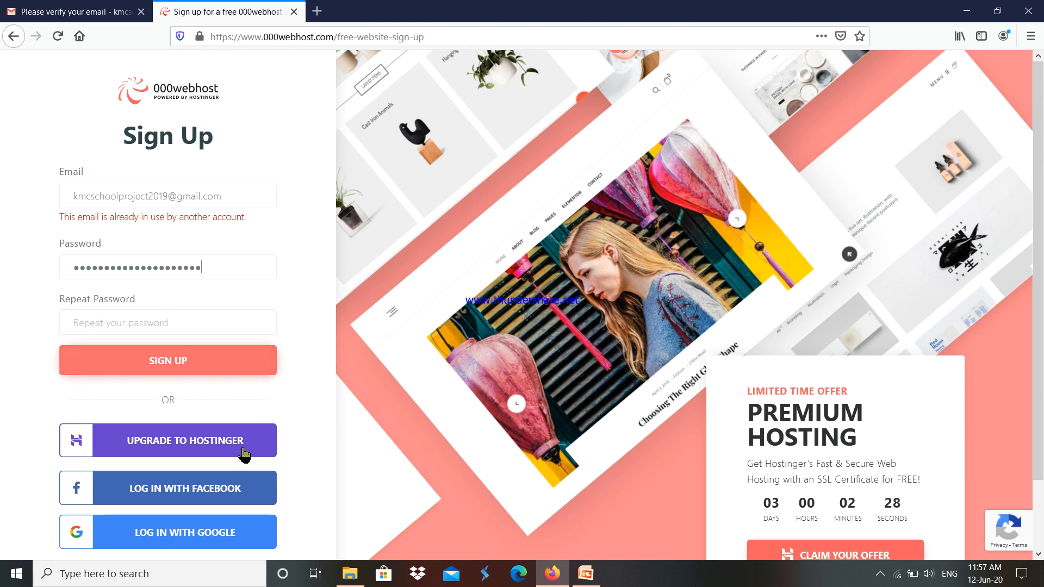
scroll(1041, 174, down, 2)
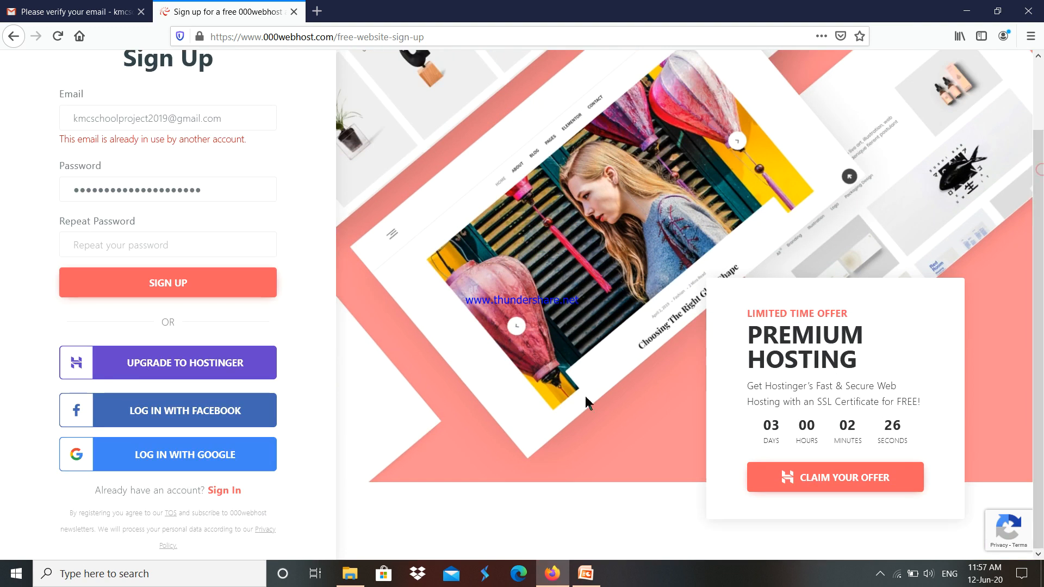
Log in on the login page with the saved email and password, and save the login.
click(224, 492)
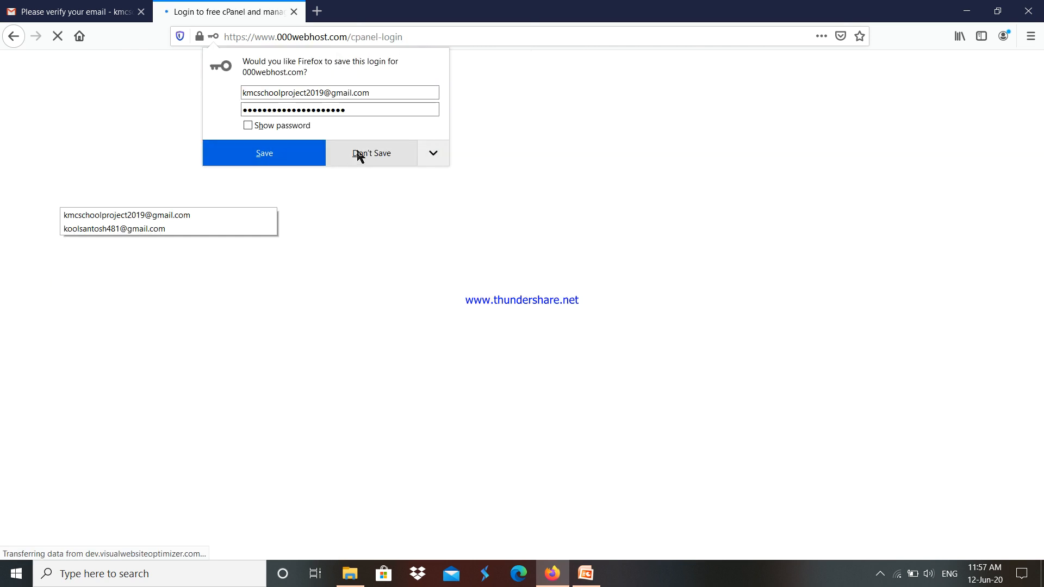
click(359, 156)
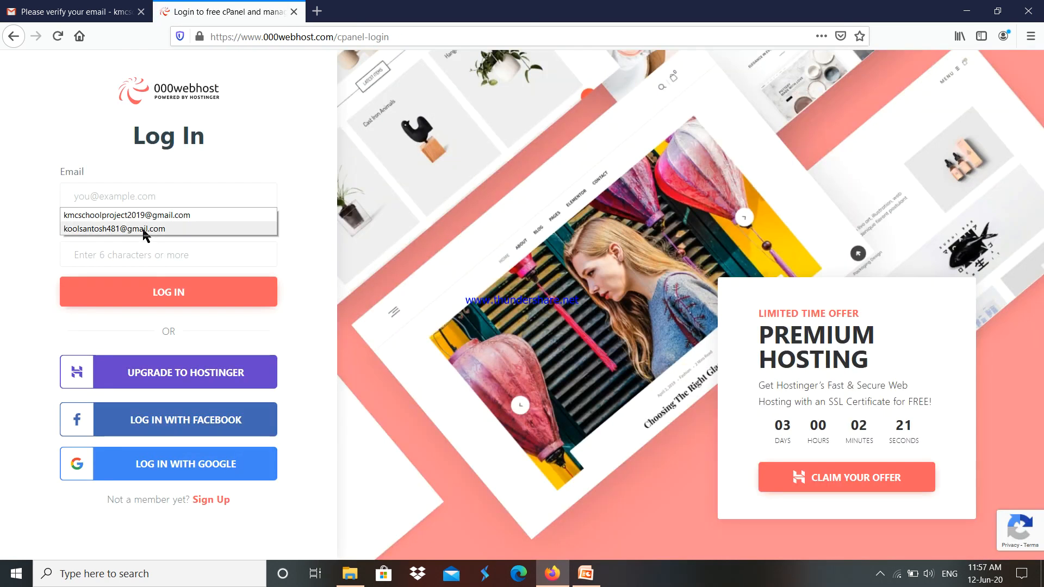
click(139, 215)
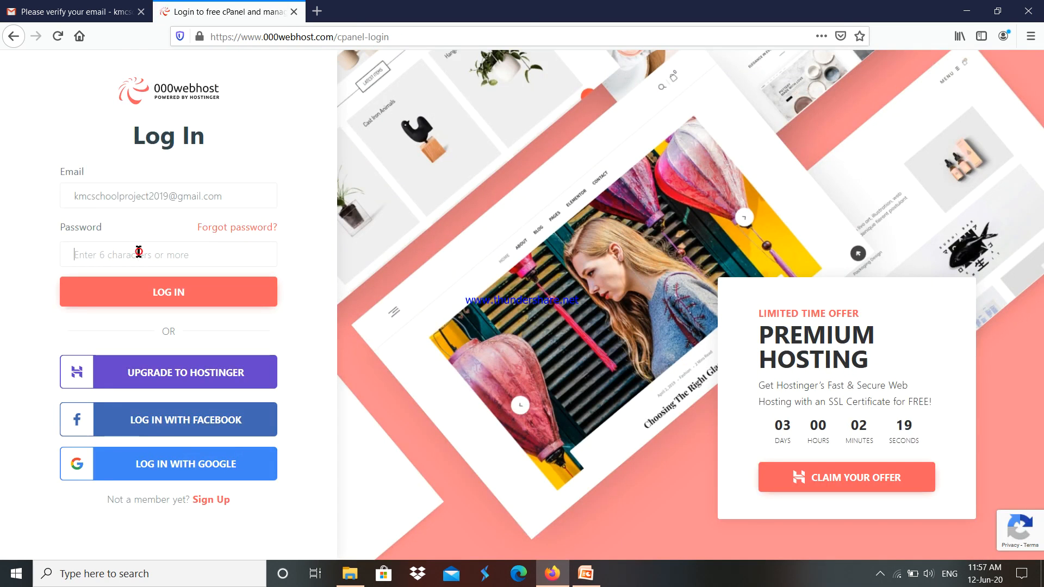
click(191, 263)
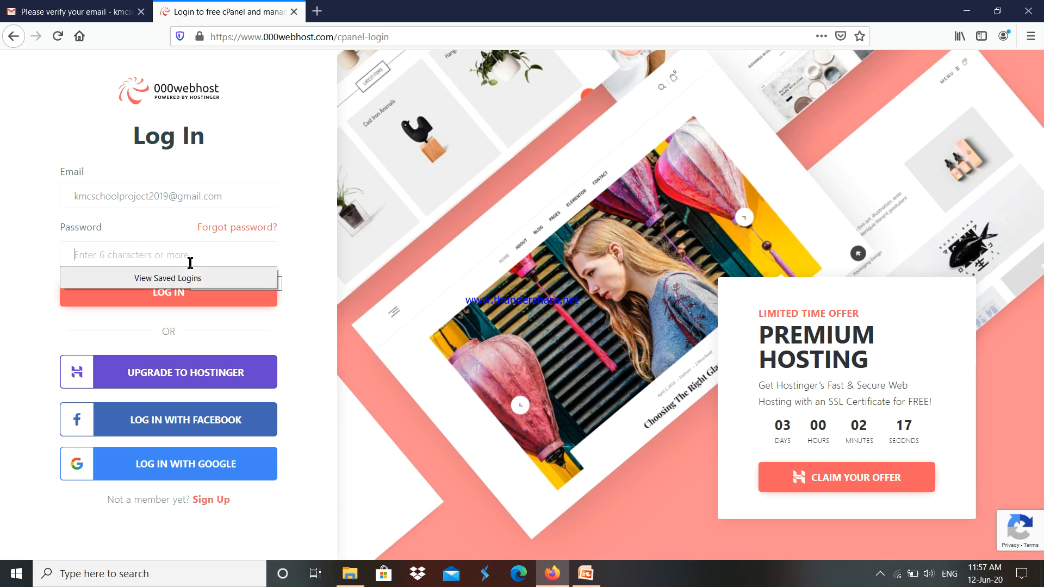
text(••)
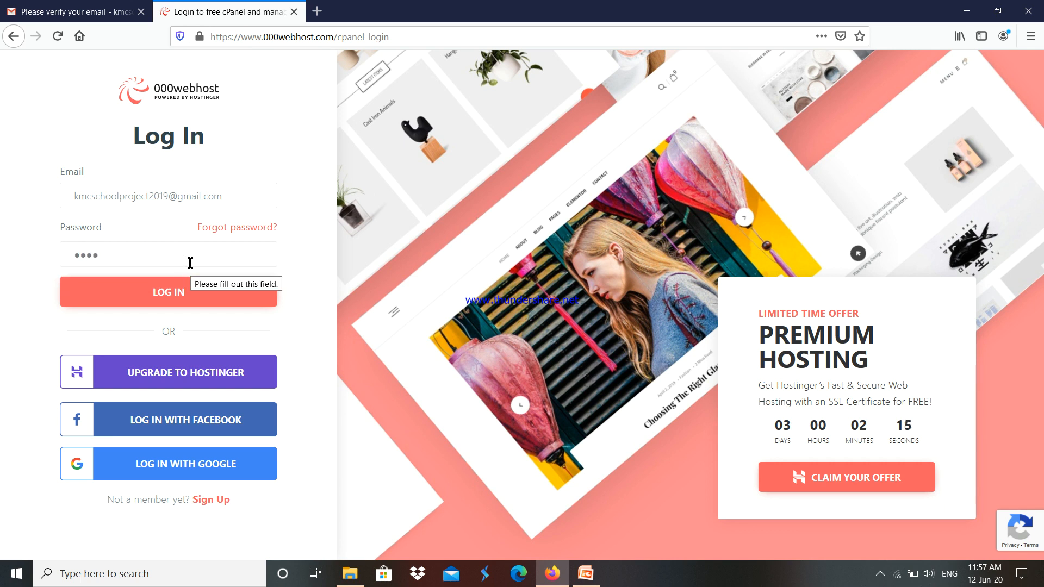
text(•••••••••)
click(179, 293)
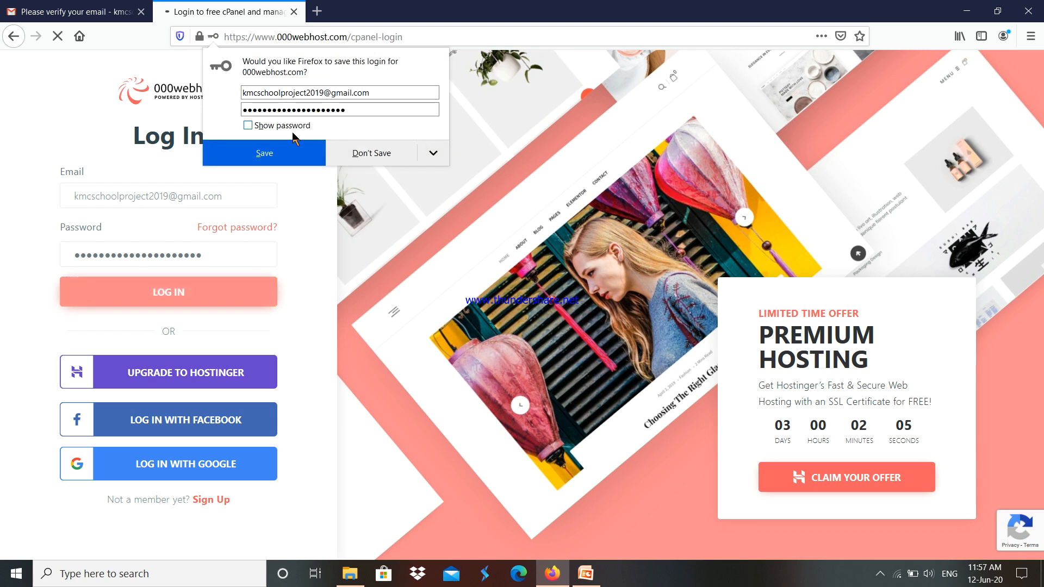
click(293, 150)
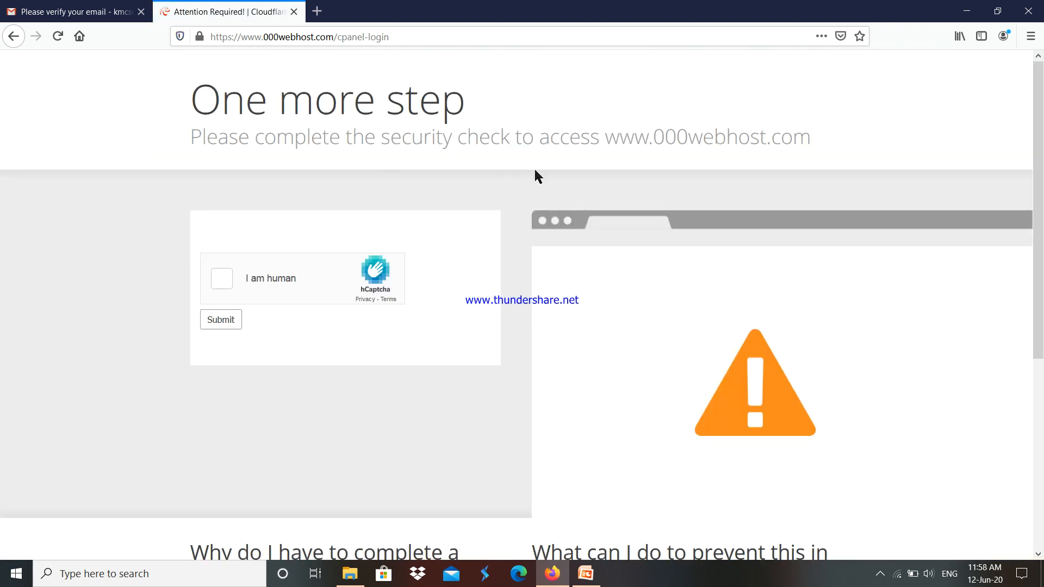
Start the hCaptcha human check and pause the screen recording from the tray.
click(223, 279)
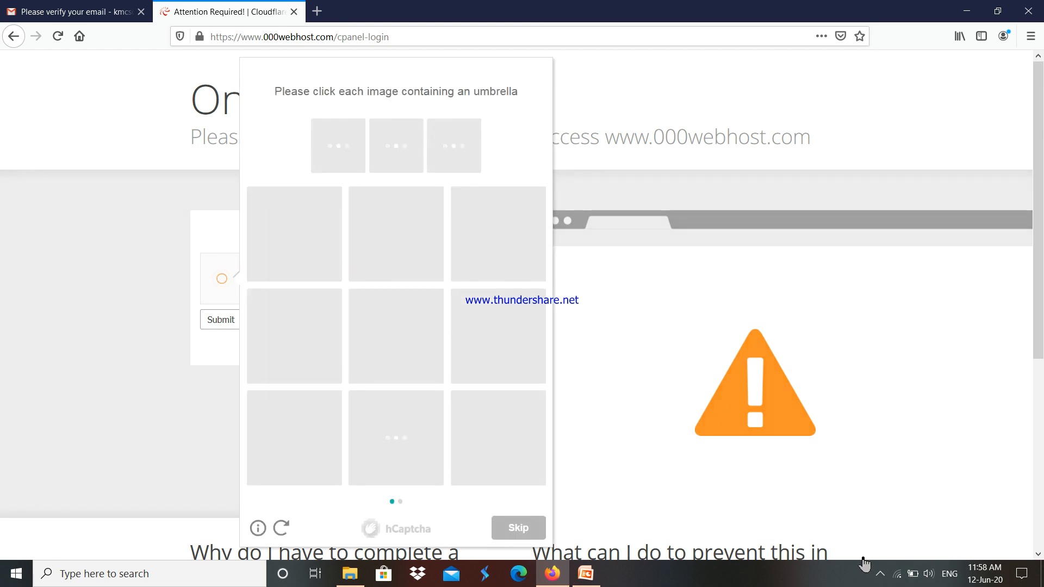
click(880, 574)
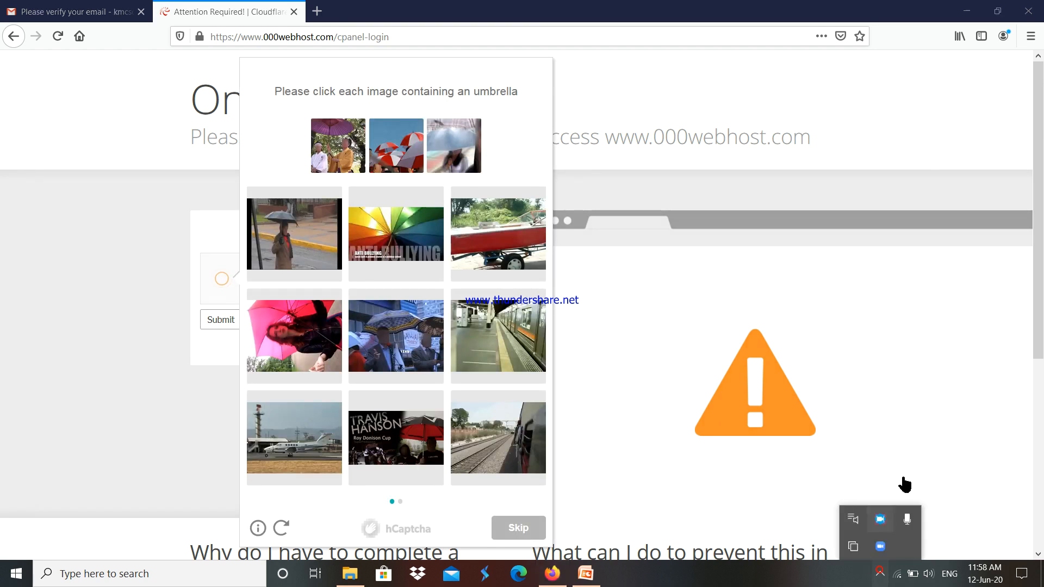
right_click(880, 520)
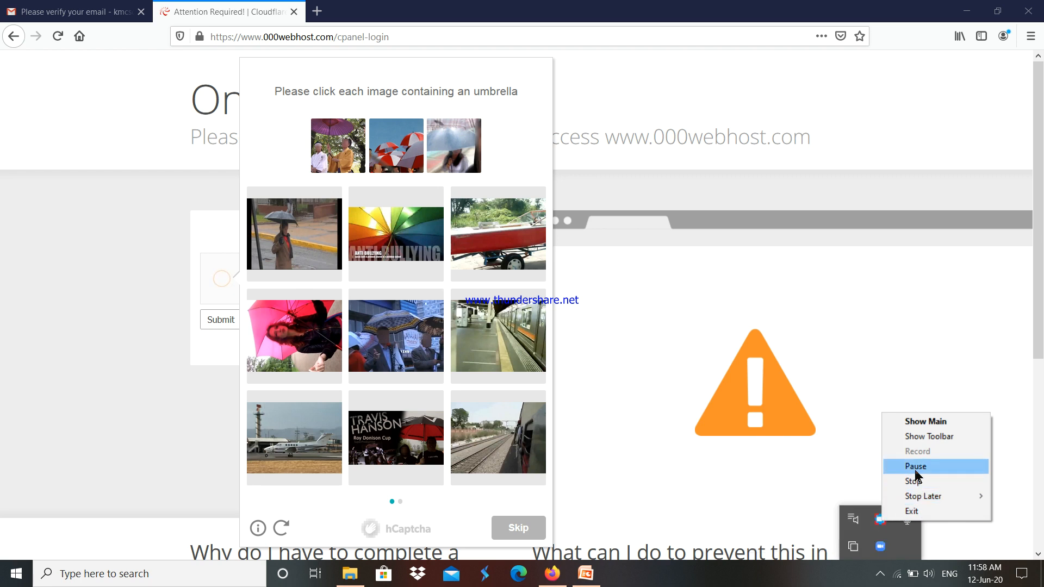
click(915, 466)
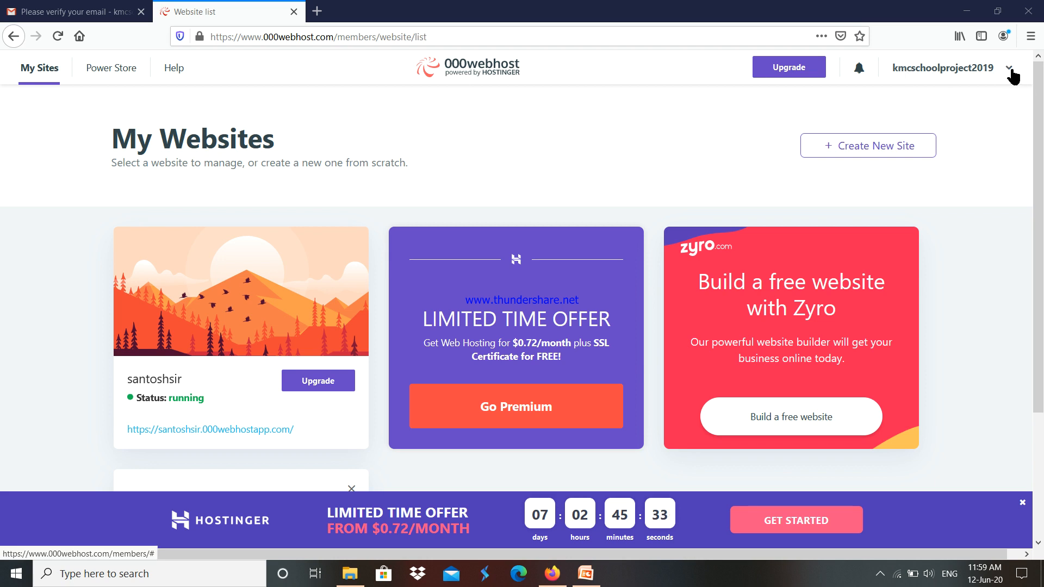
Bring the live website.pptx window forward from the PowerPoint taskbar preview.
mouse_move(594, 581)
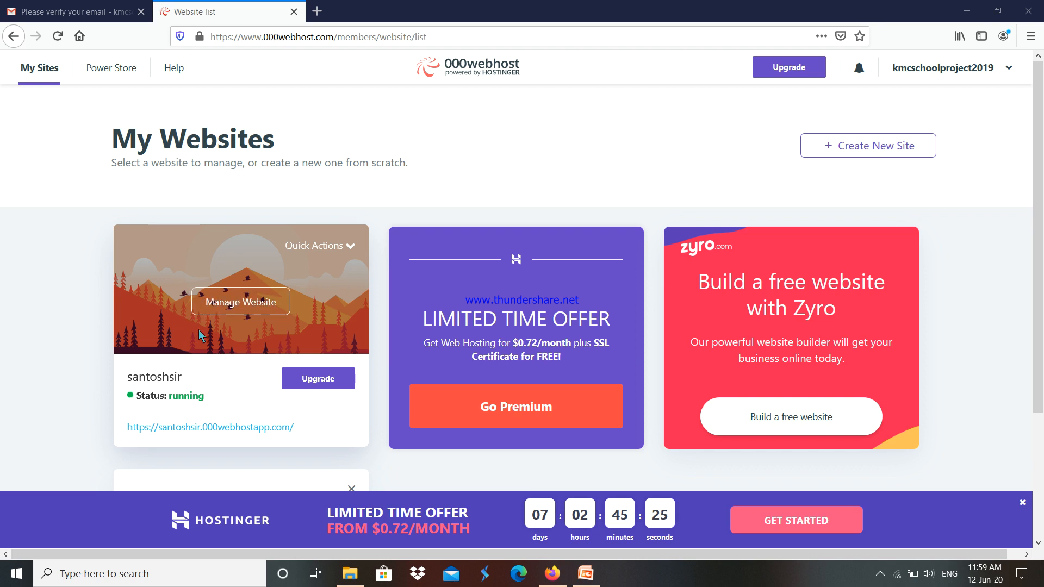
click(631, 530)
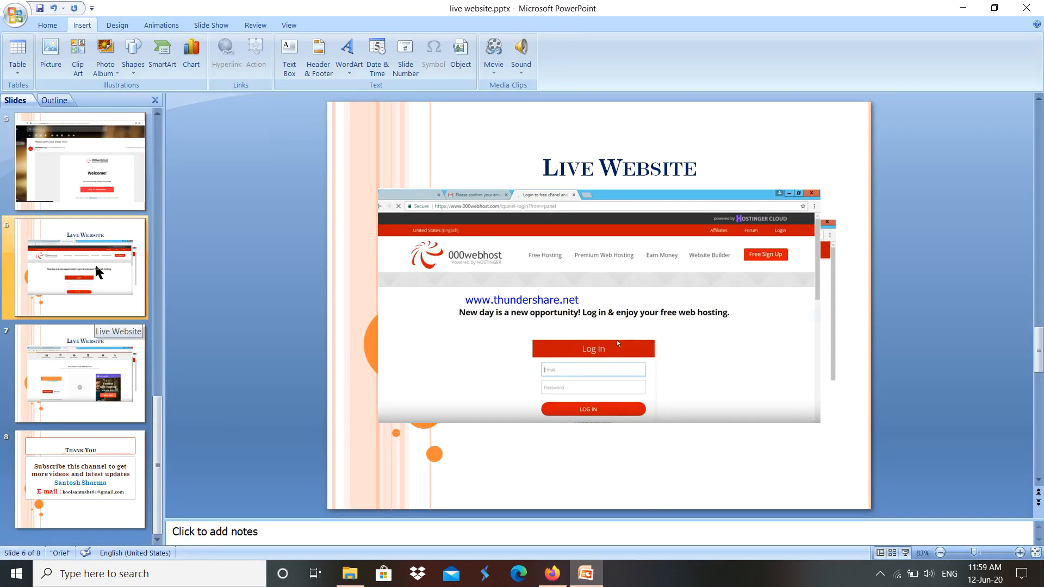
Present the Live Website slides through slide 7, end the show, and return to Firefox.
click(904, 553)
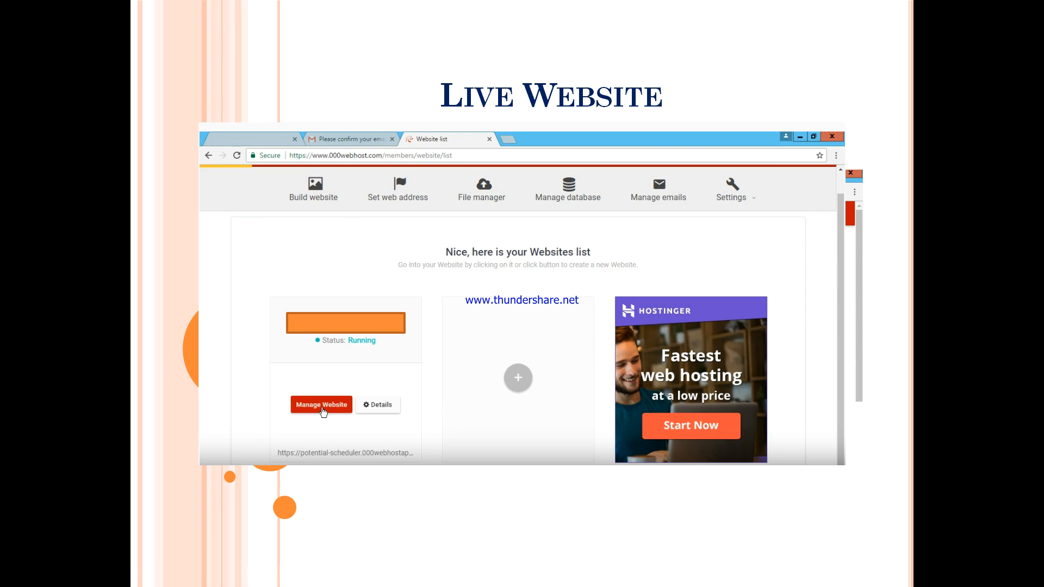
key(Right)
key(Left)
key(Escape)
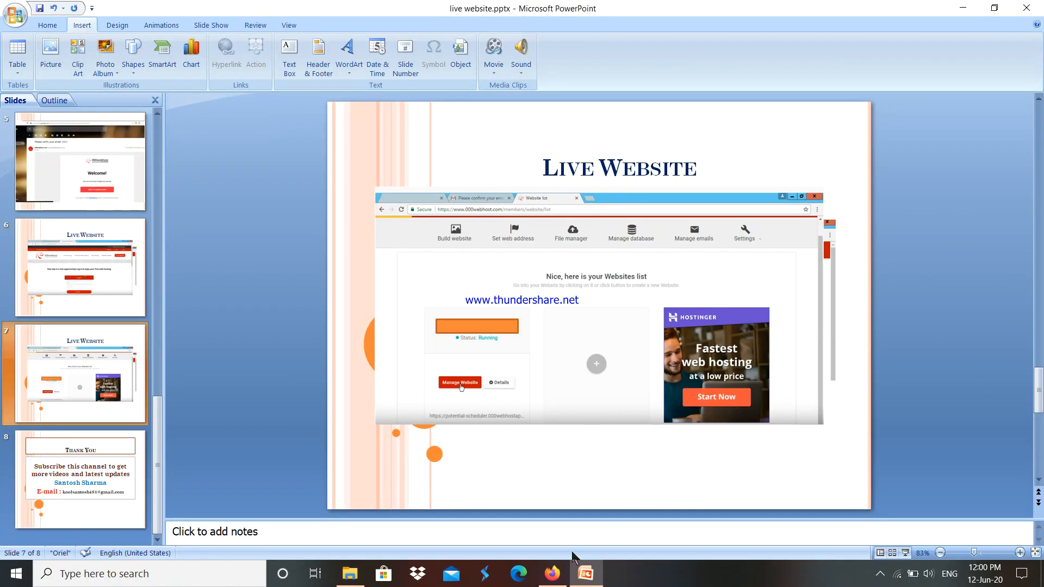
click(546, 576)
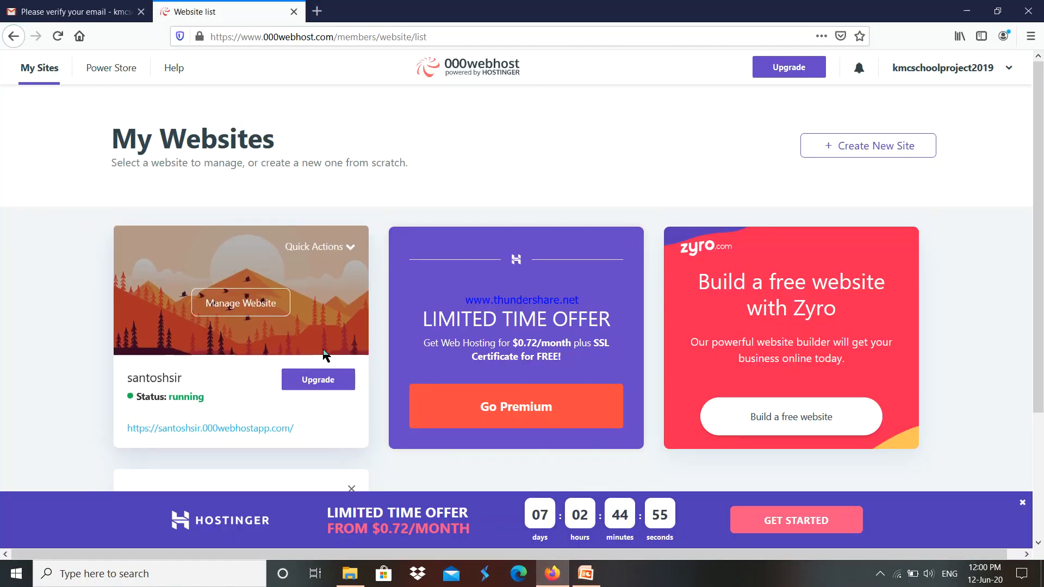
Open the santoshsir site's Manage Website dashboard and go to its File Manager.
click(235, 308)
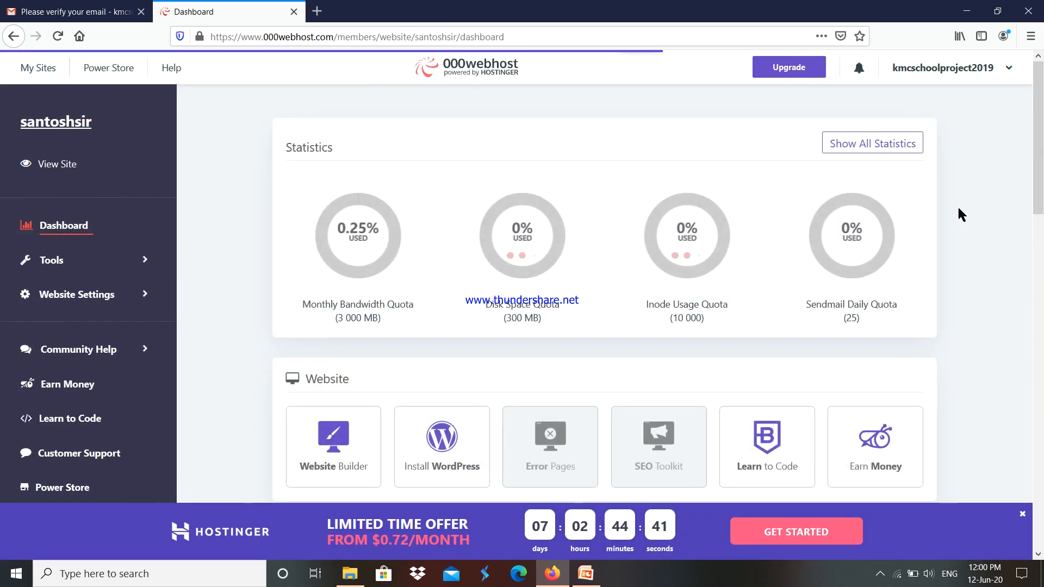
scroll(1042, 209, down, 3)
scroll(1042, 210, down, 1)
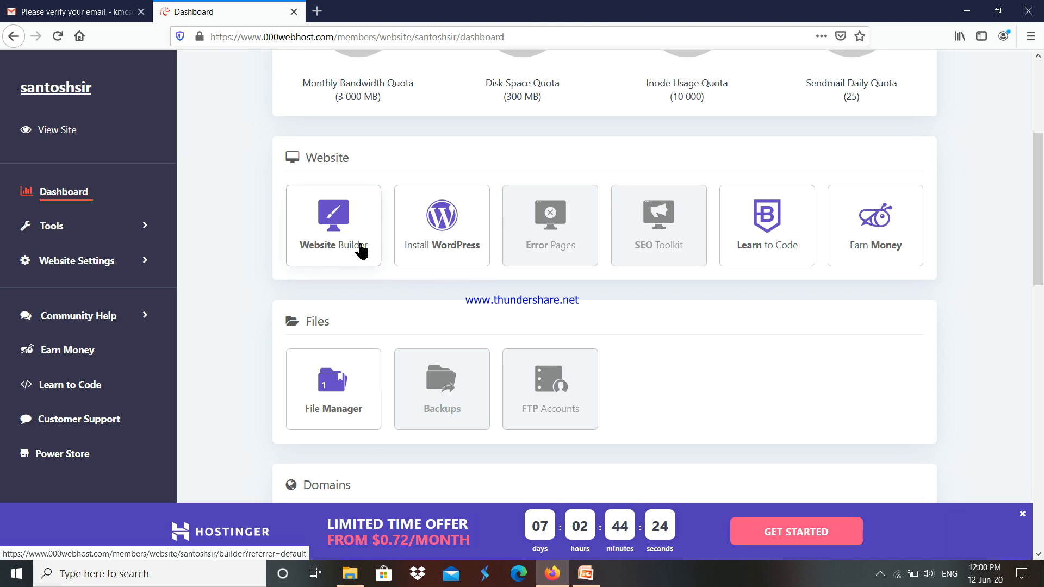
click(334, 396)
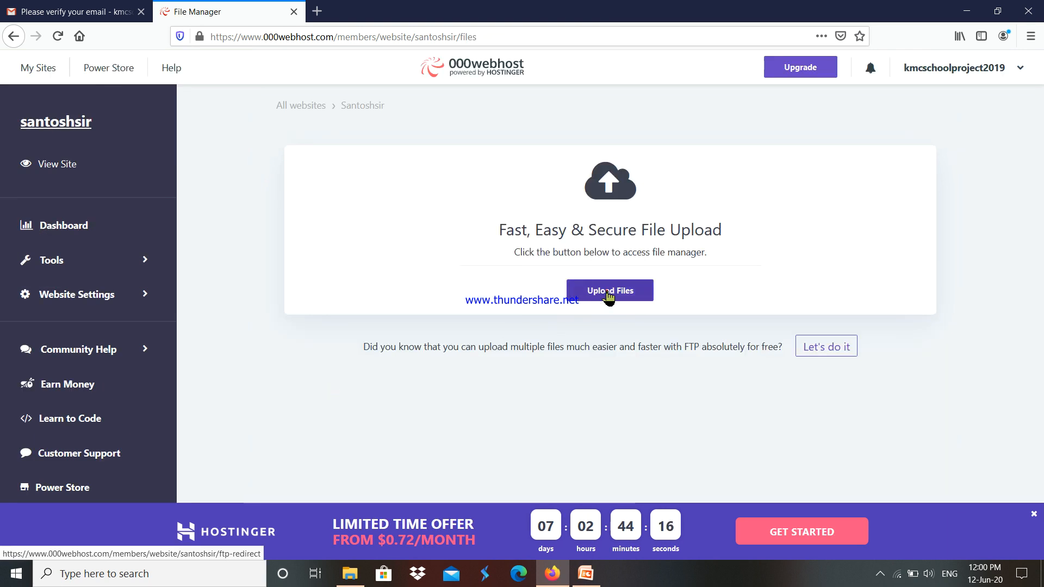
Check in the File Manager that public_html lists index.html, style.css and the other site files, then return to the upload page.
click(585, 296)
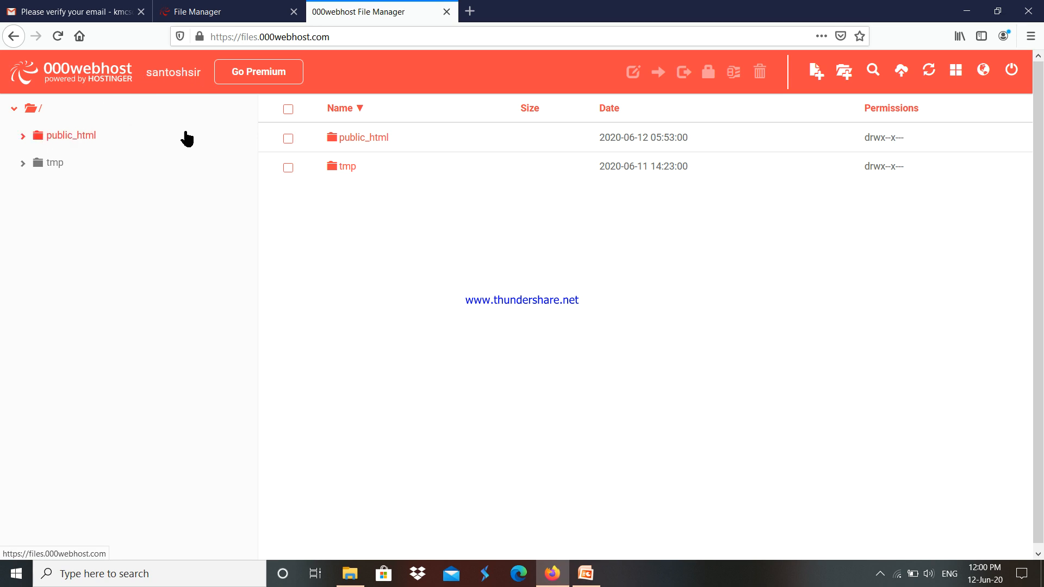
click(62, 136)
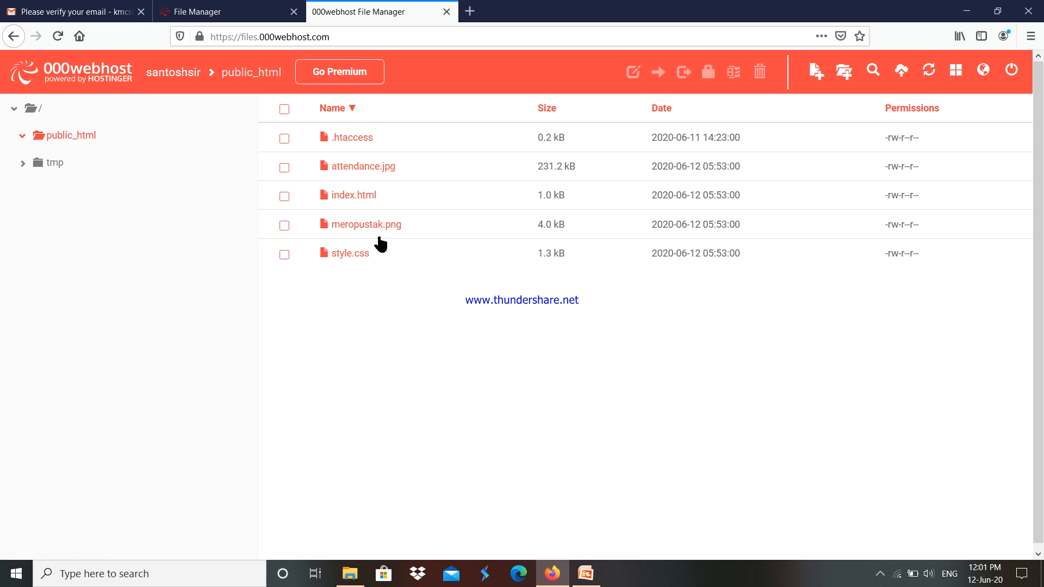
drag(393, 266, 390, 152)
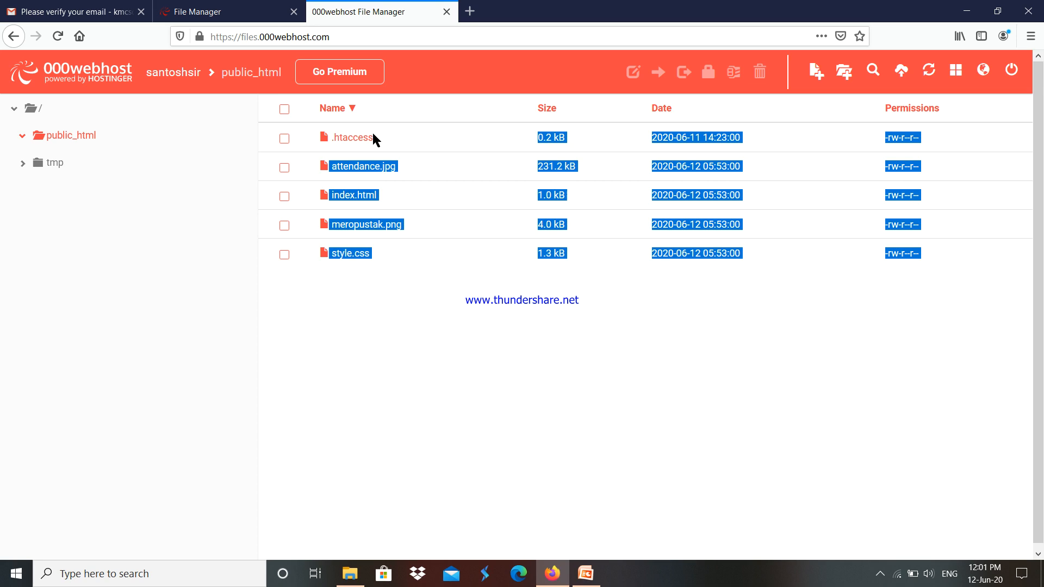
click(379, 302)
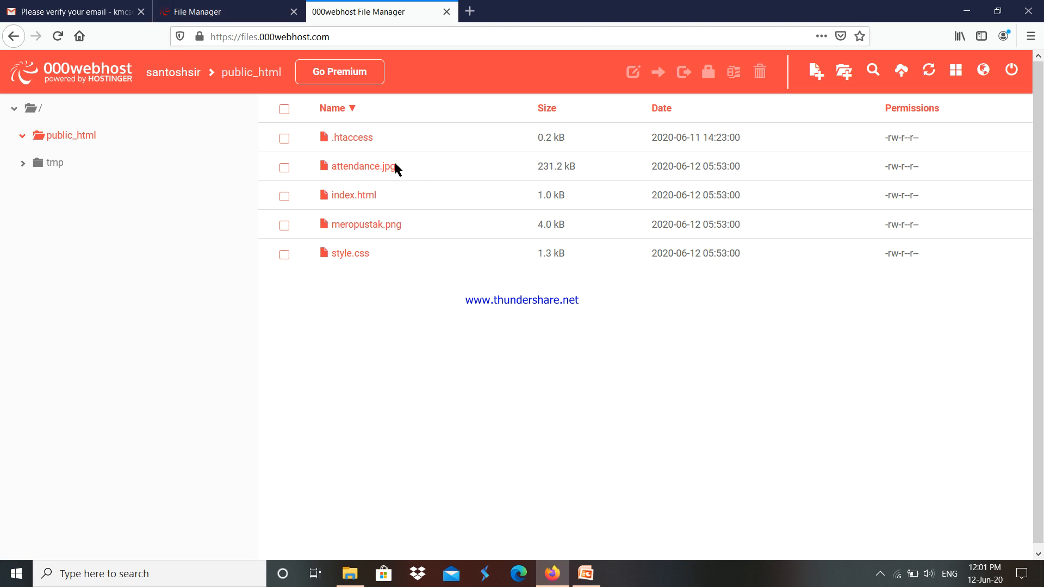
click(227, 12)
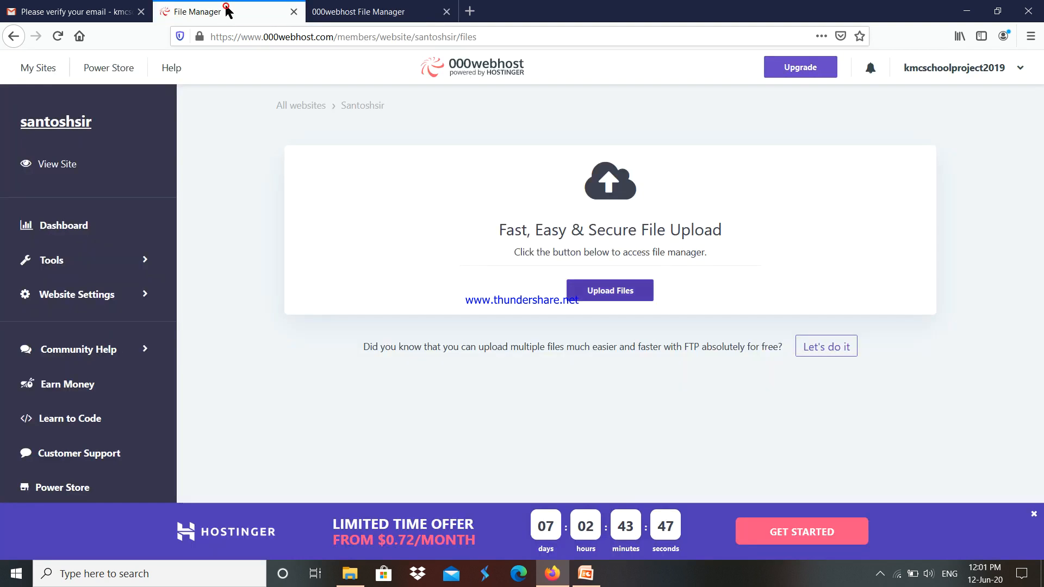
Open the live MeroPustak site in a new tab, then return to the public_html listing.
right_click(55, 165)
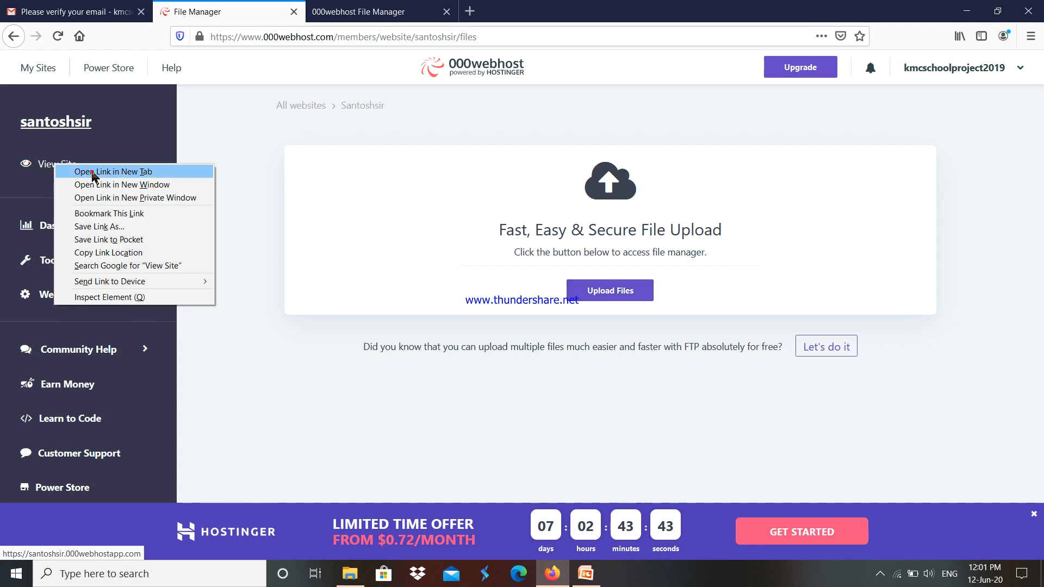
click(92, 173)
click(370, 12)
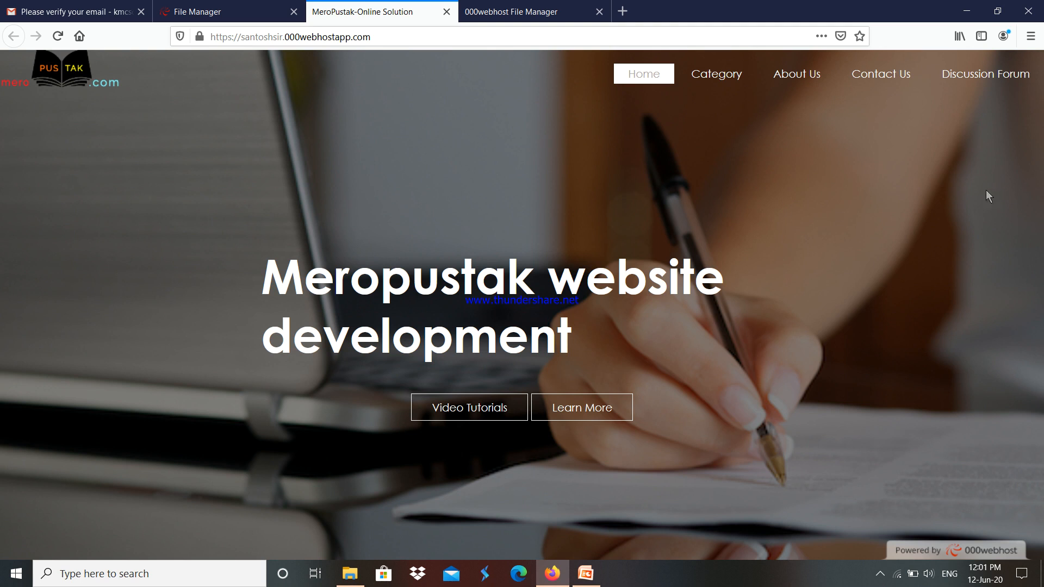
click(539, 13)
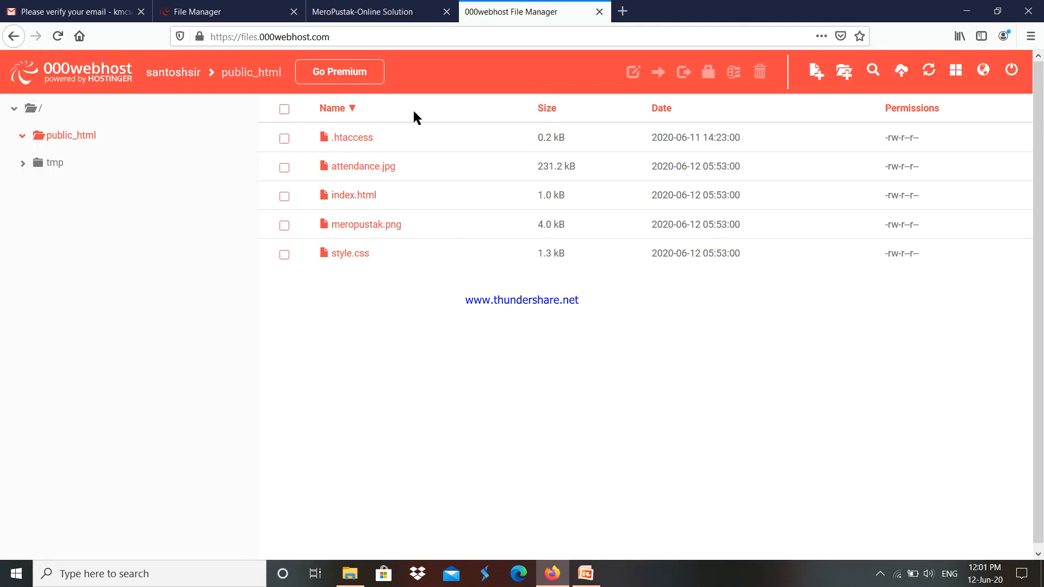
Delete attendance.jpg, index.html, meropustak.png and style.css from public_html, then minimize Firefox.
click(284, 168)
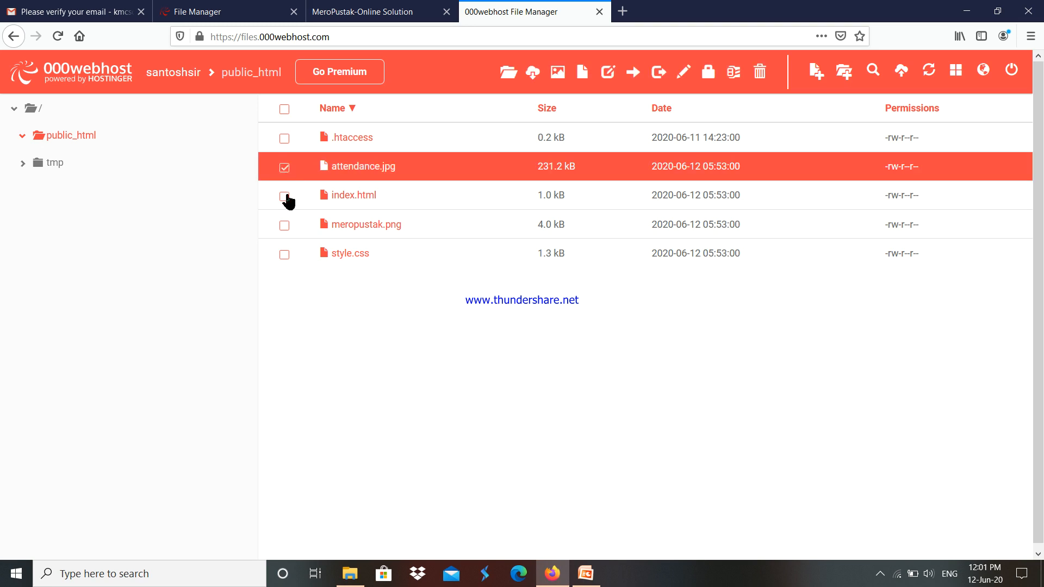
click(283, 197)
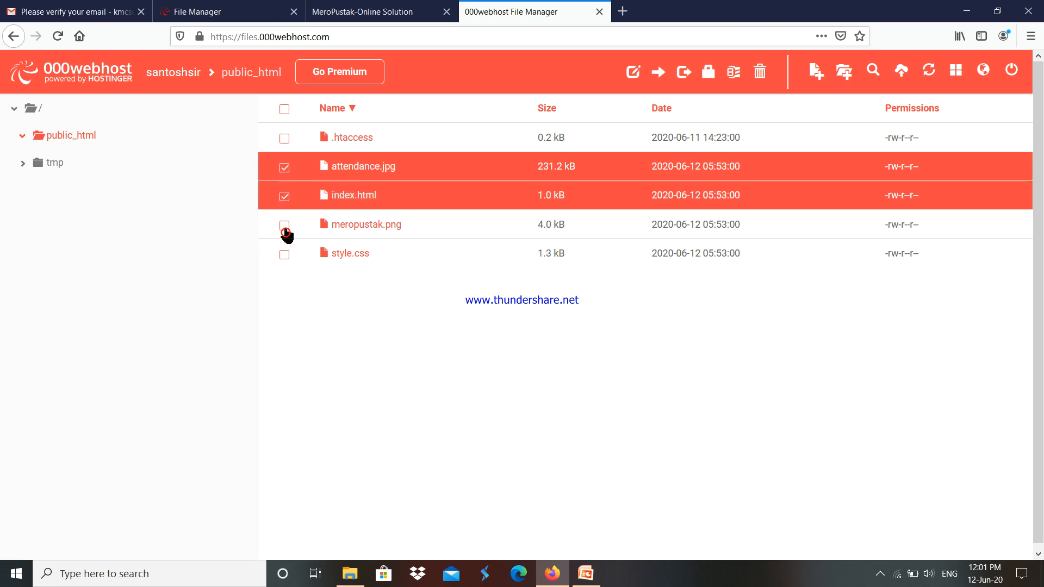
click(284, 229)
double_click(285, 251)
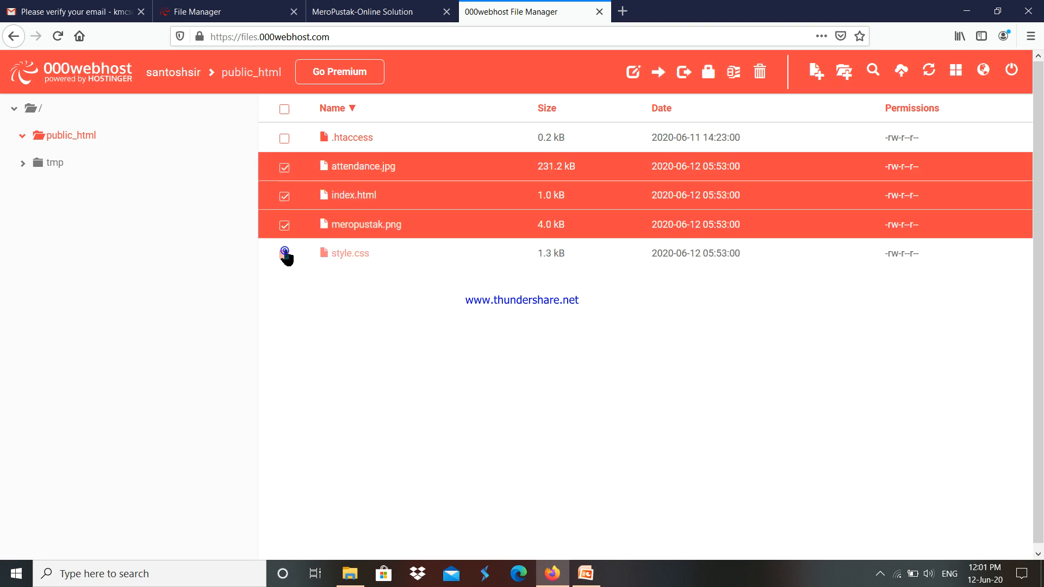
click(285, 251)
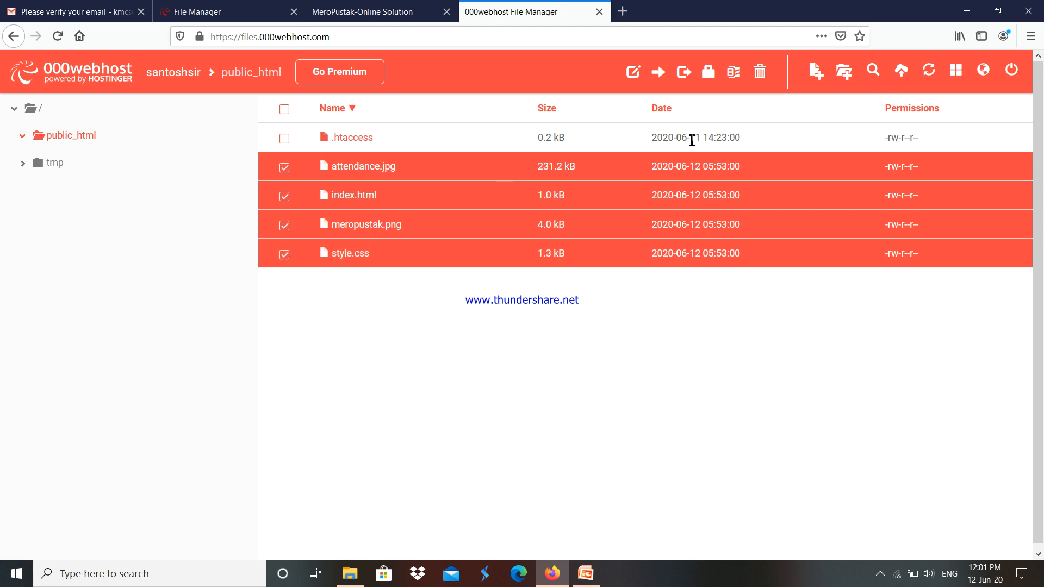
click(759, 71)
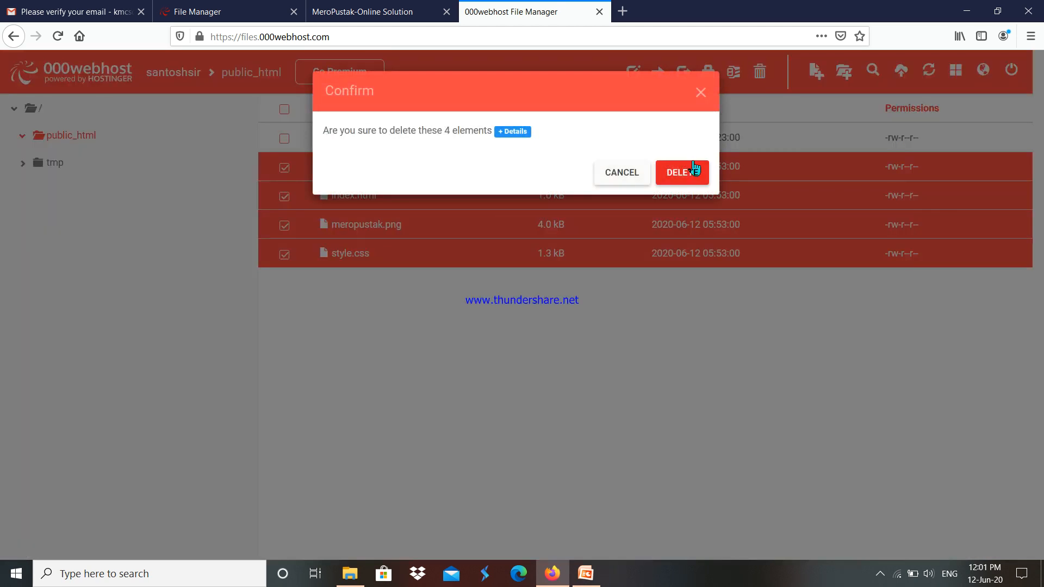
click(690, 172)
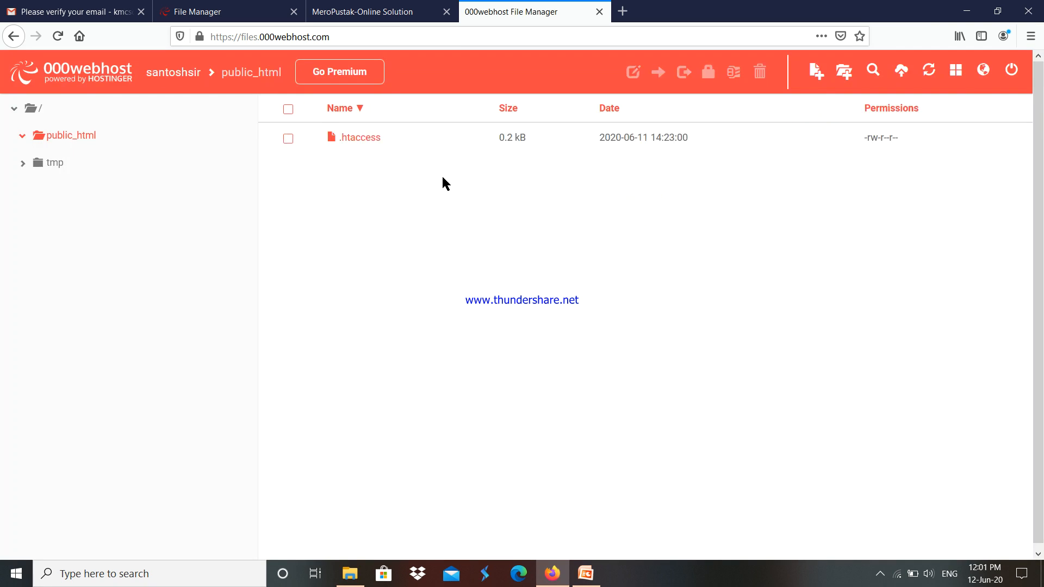
click(957, 14)
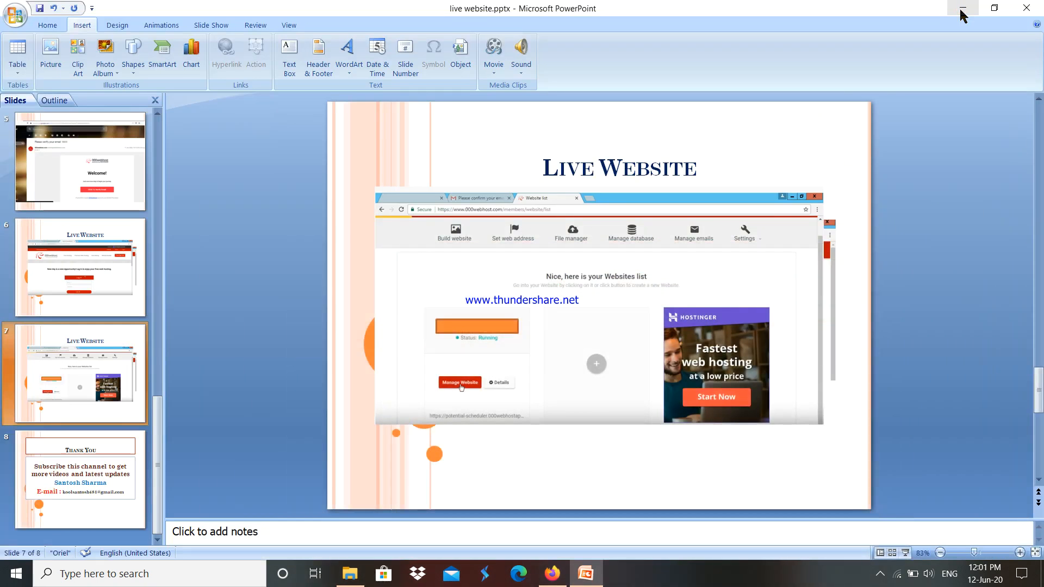
Preview the local index.html in Firefox as 'Testing Page for website'.
click(962, 12)
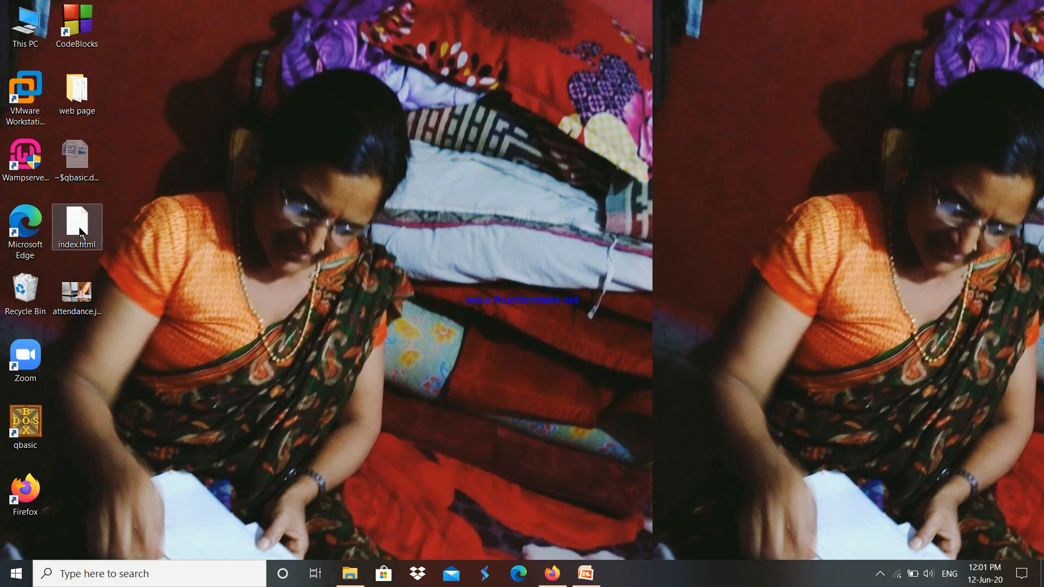
double_click(81, 231)
right_click(80, 231)
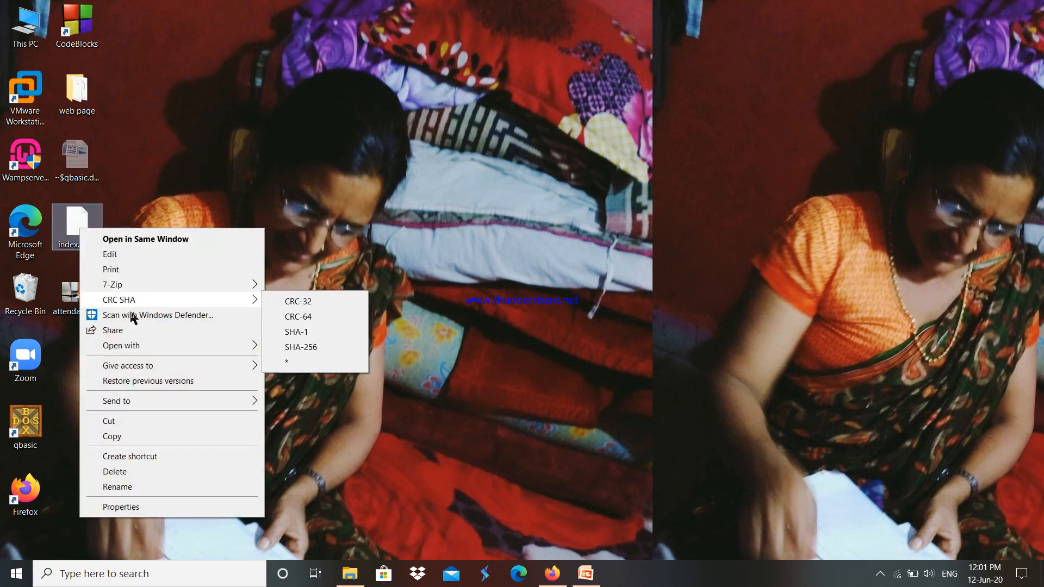
mouse_move(163, 354)
click(293, 347)
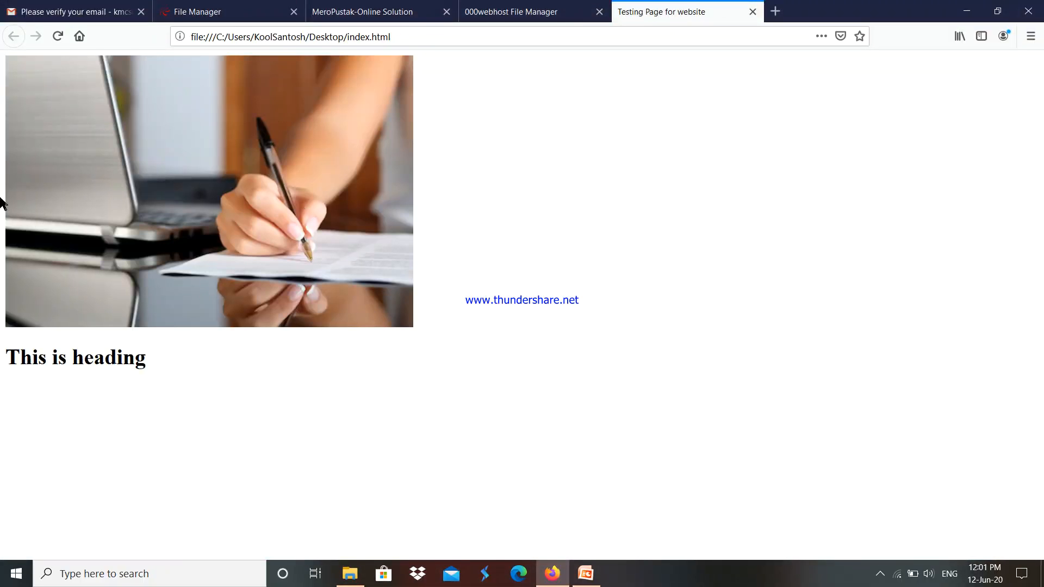
Minimize Firefox and bring up the Open with app choices for index.html.
click(970, 11)
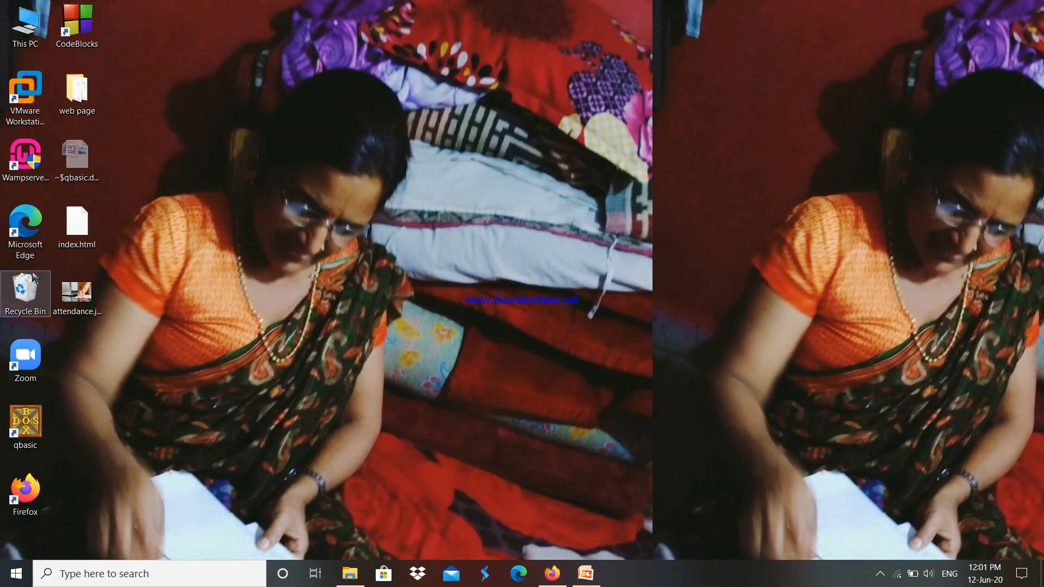
right_click(71, 231)
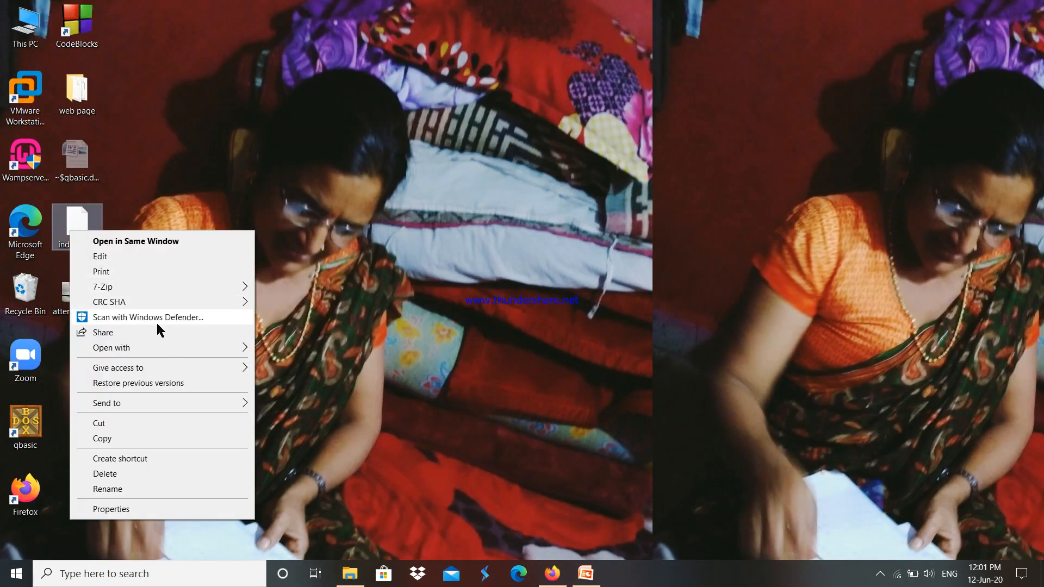
mouse_move(168, 348)
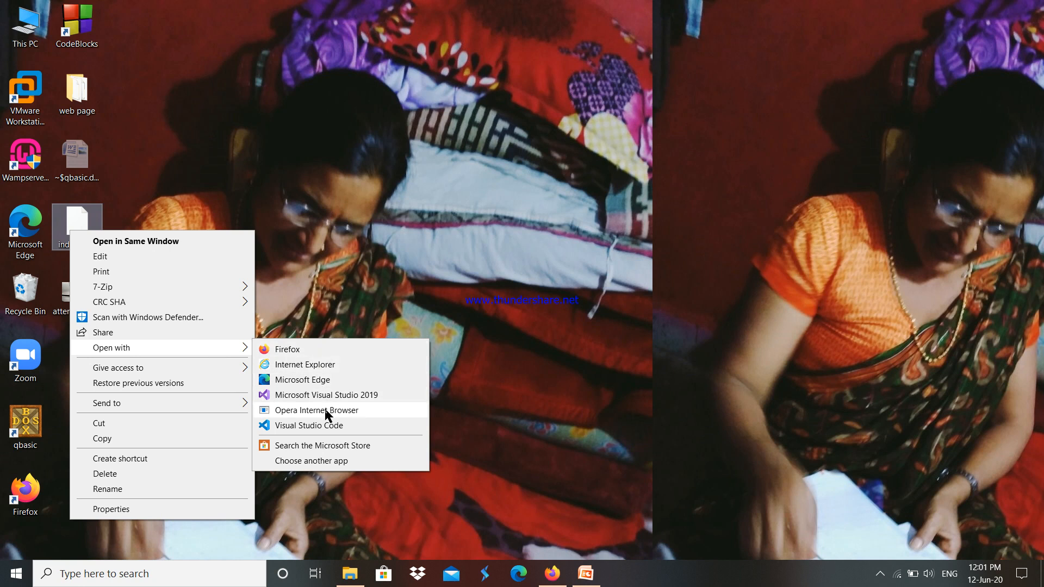
click(328, 427)
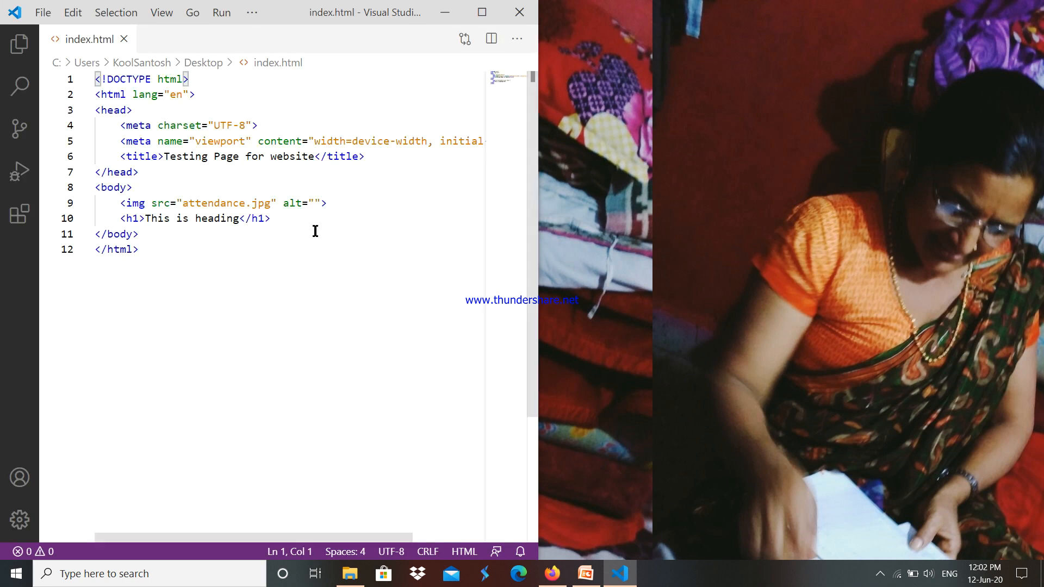
click(189, 195)
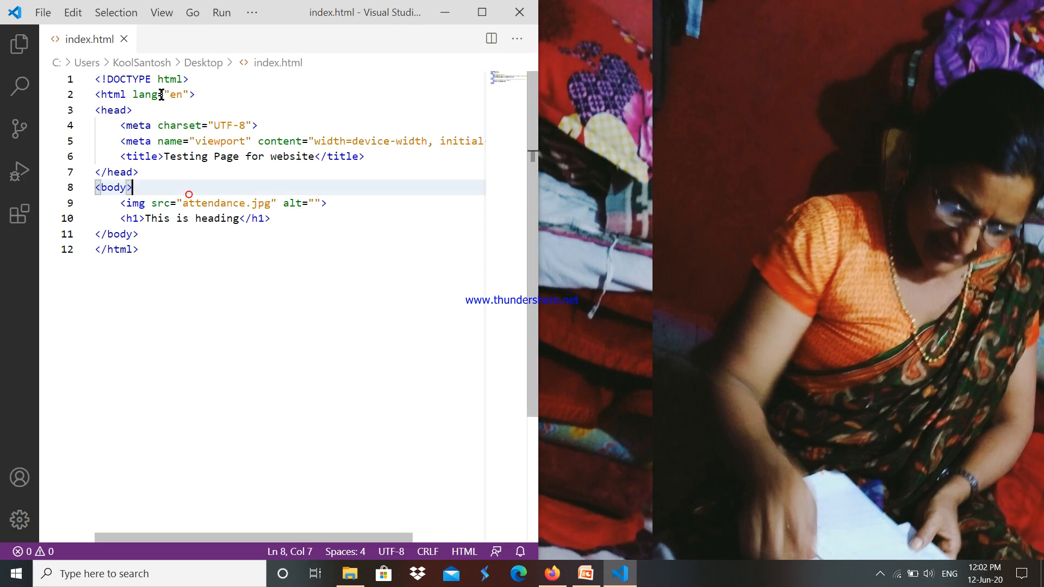
click(126, 79)
click(230, 208)
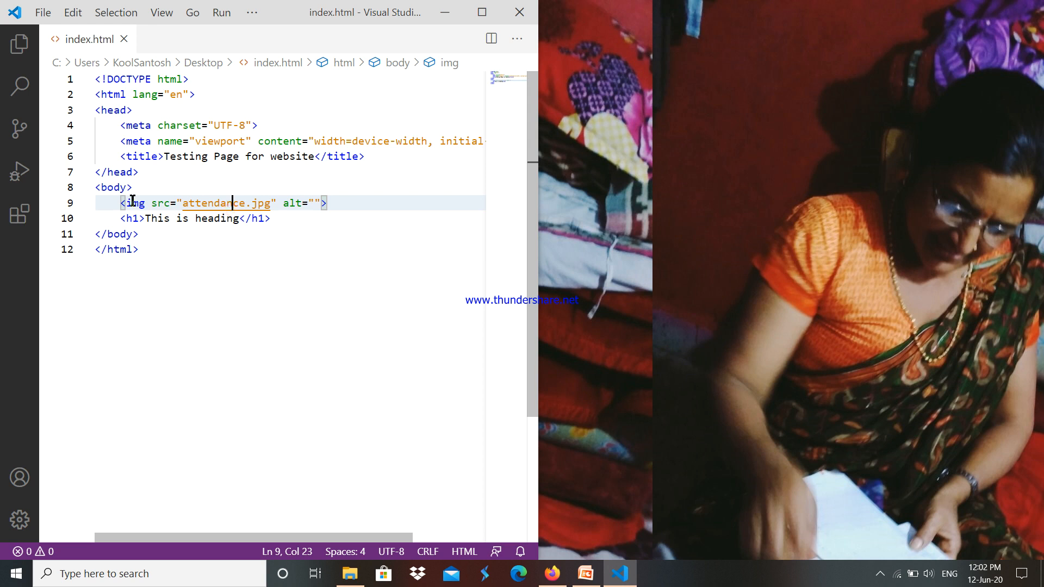
click(519, 12)
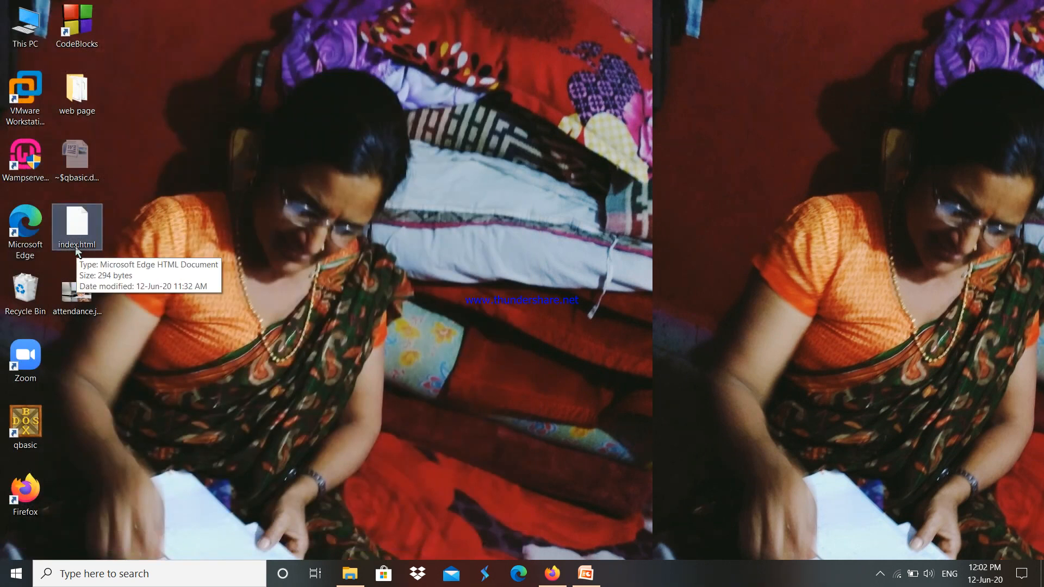
Restore Firefox and go to the public_html File Manager tab.
click(77, 284)
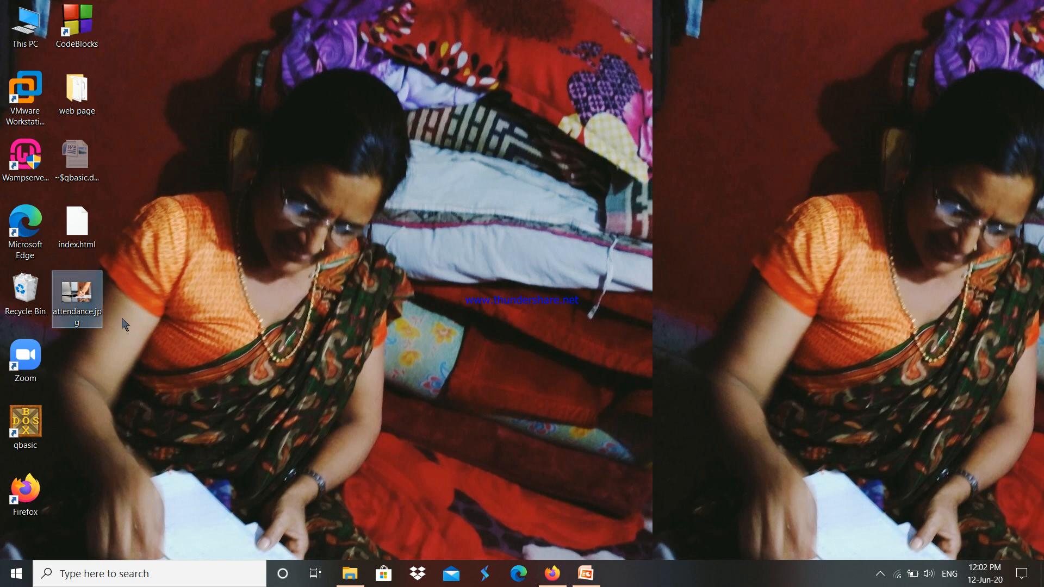
click(561, 583)
click(360, 10)
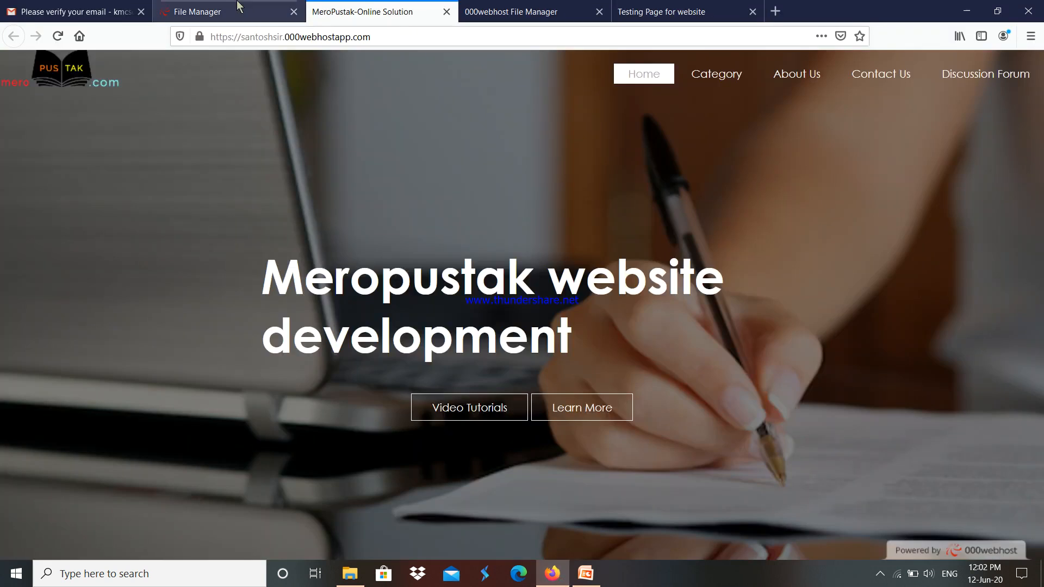
click(233, 8)
click(491, 8)
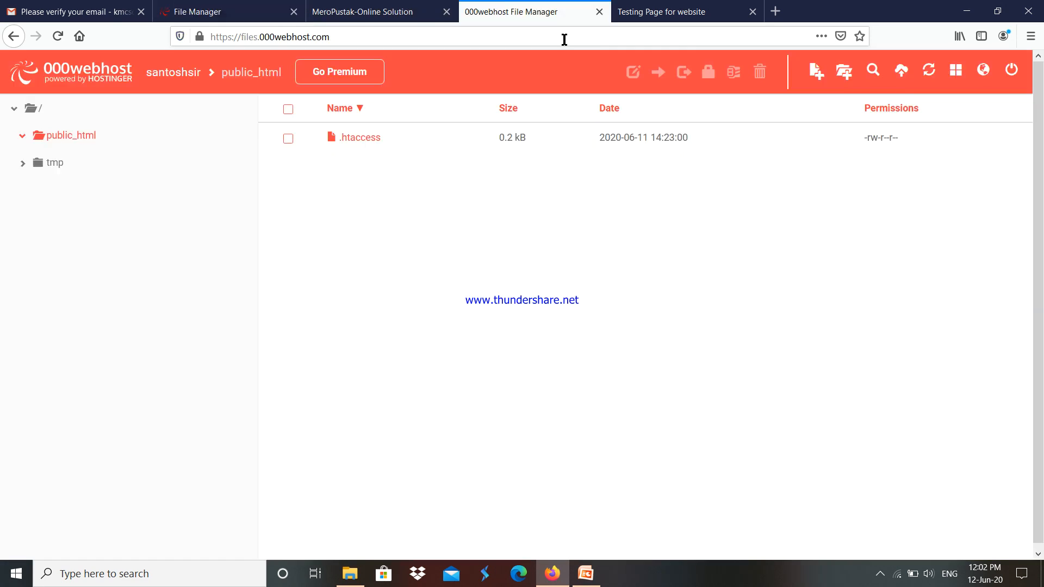
Upload index.html and attendance.jpg from the Desktop into public_html.
click(904, 75)
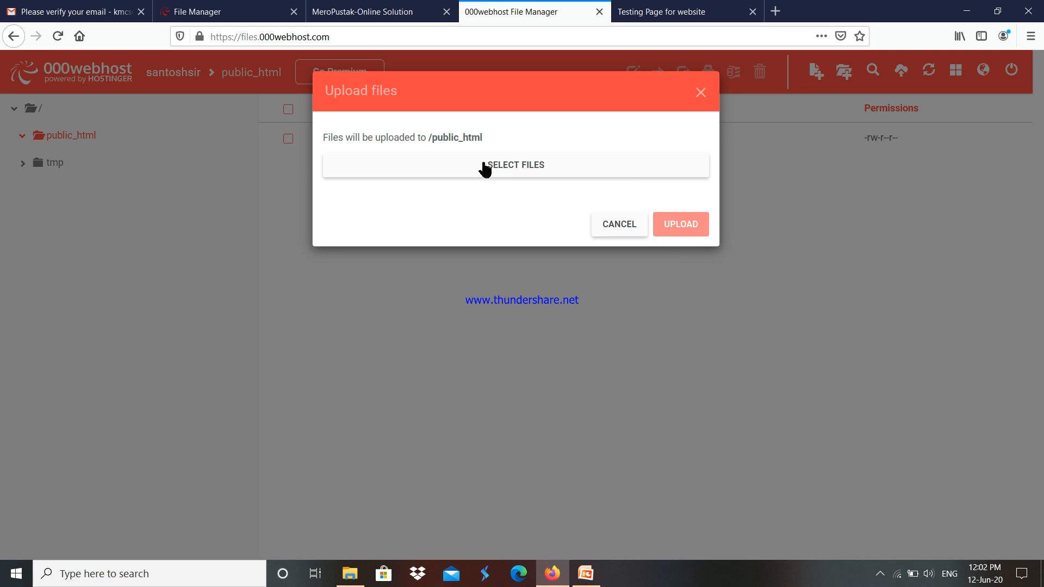
click(501, 165)
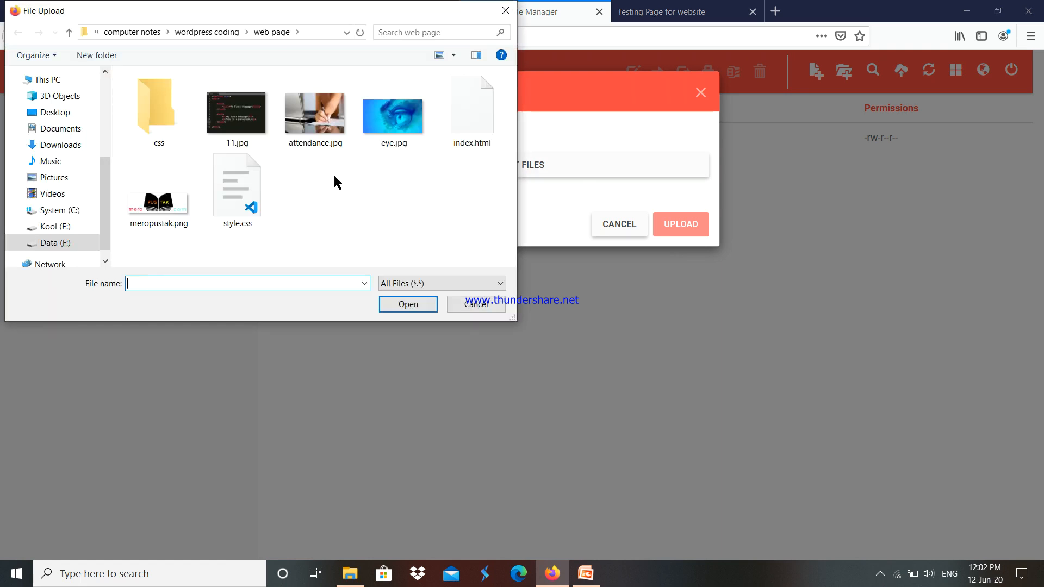
click(54, 113)
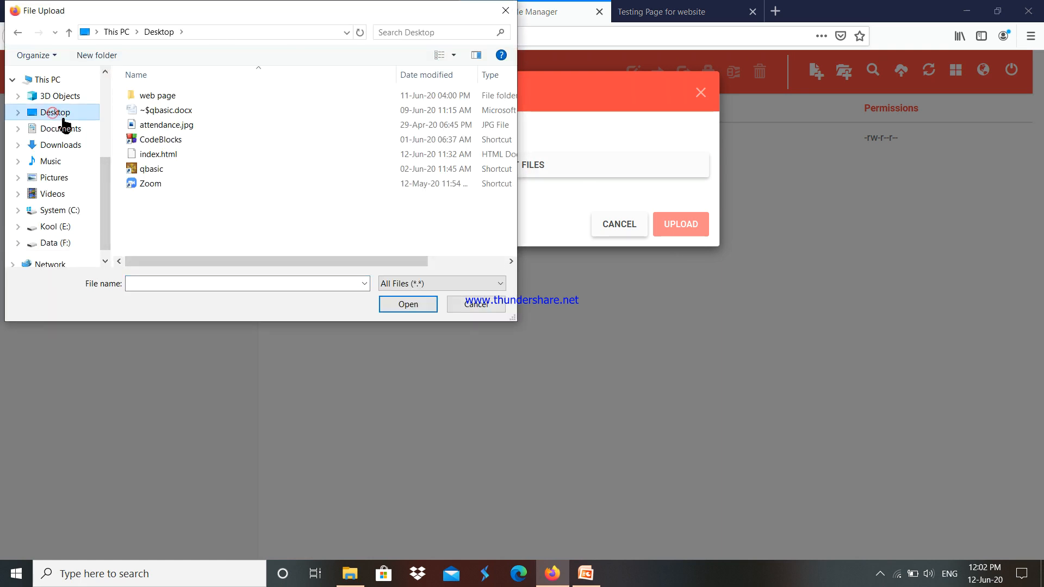
click(179, 155)
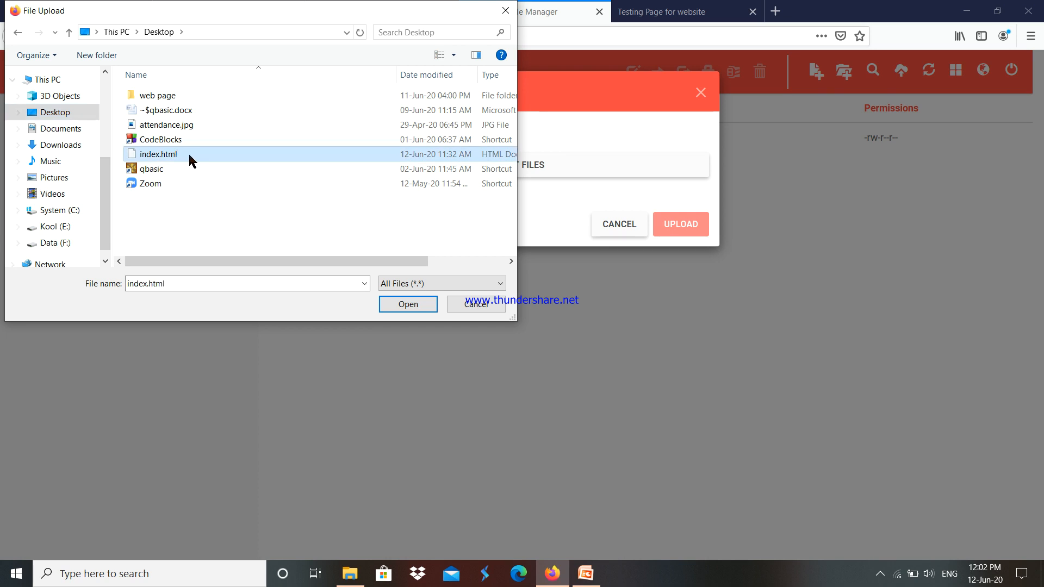
ctrl+click(202, 125)
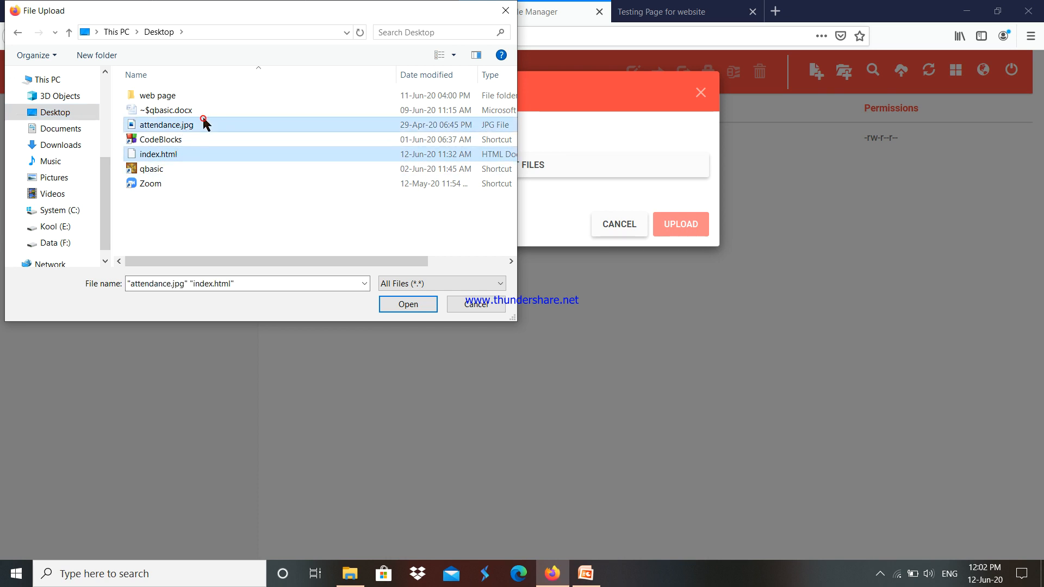
click(407, 304)
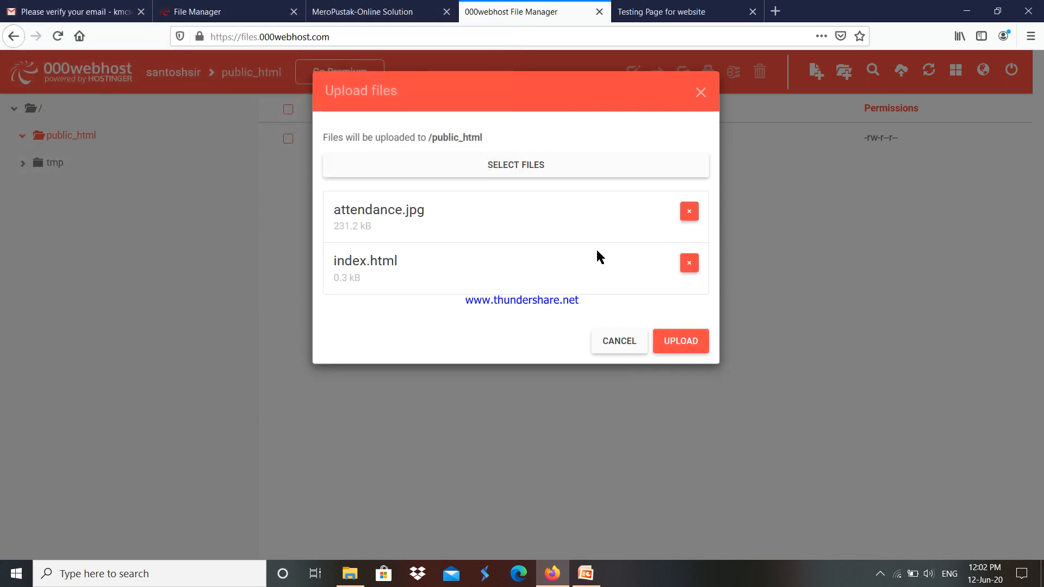
click(679, 341)
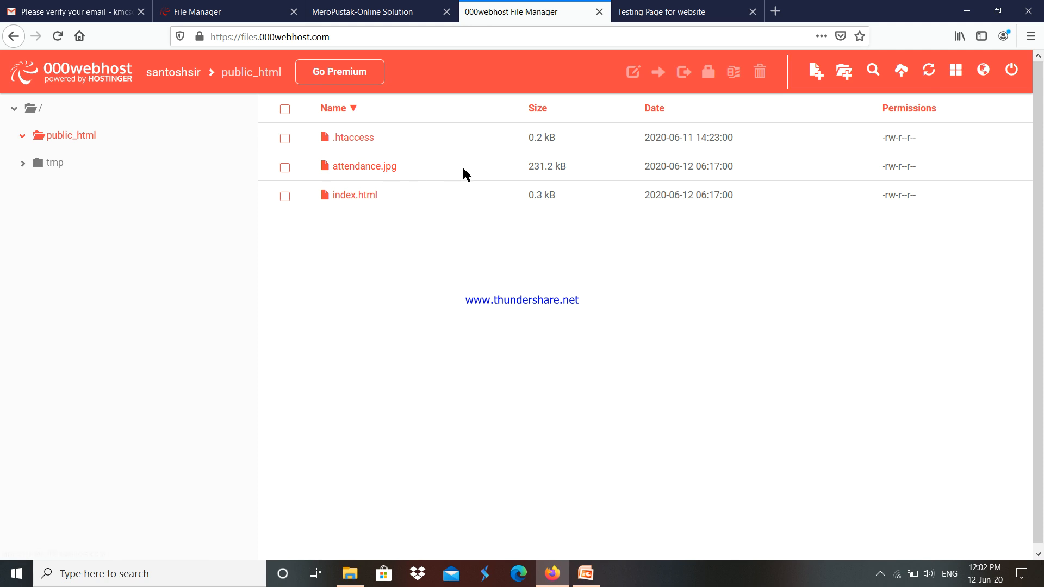
click(403, 15)
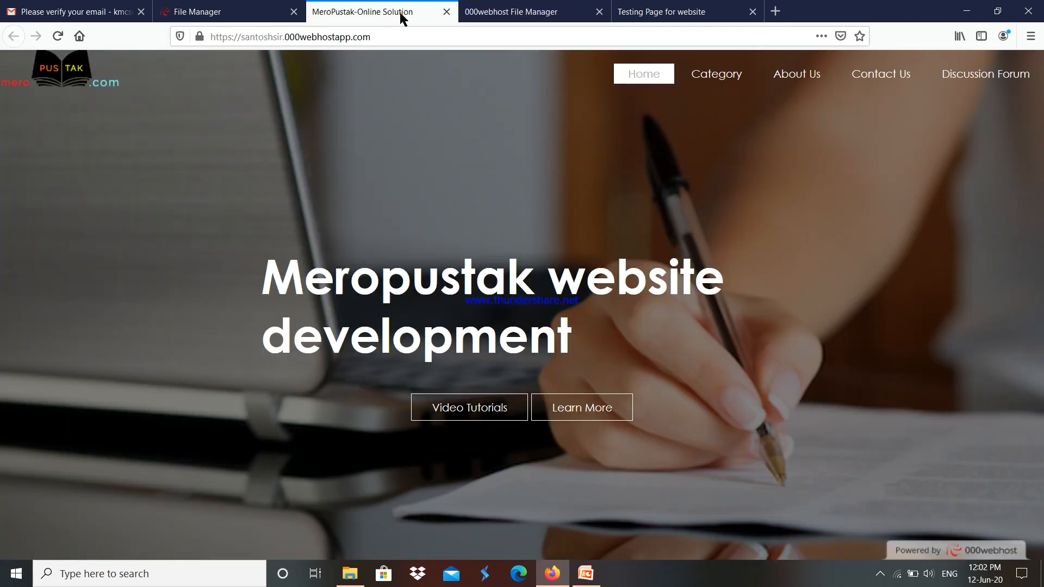
Open the live site from the 000webhost dashboard in a new tab.
click(261, 12)
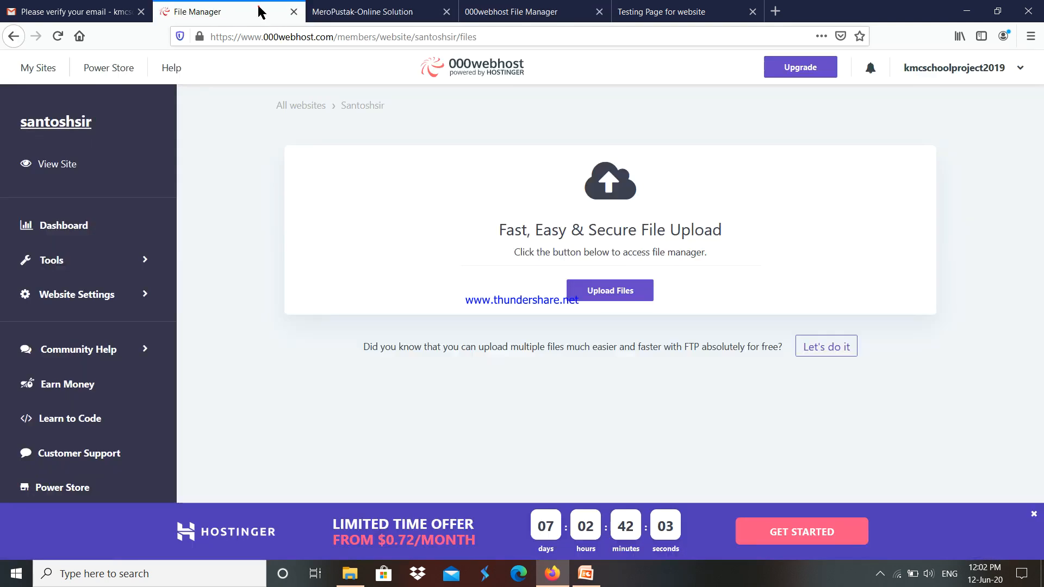
right_click(63, 163)
click(103, 172)
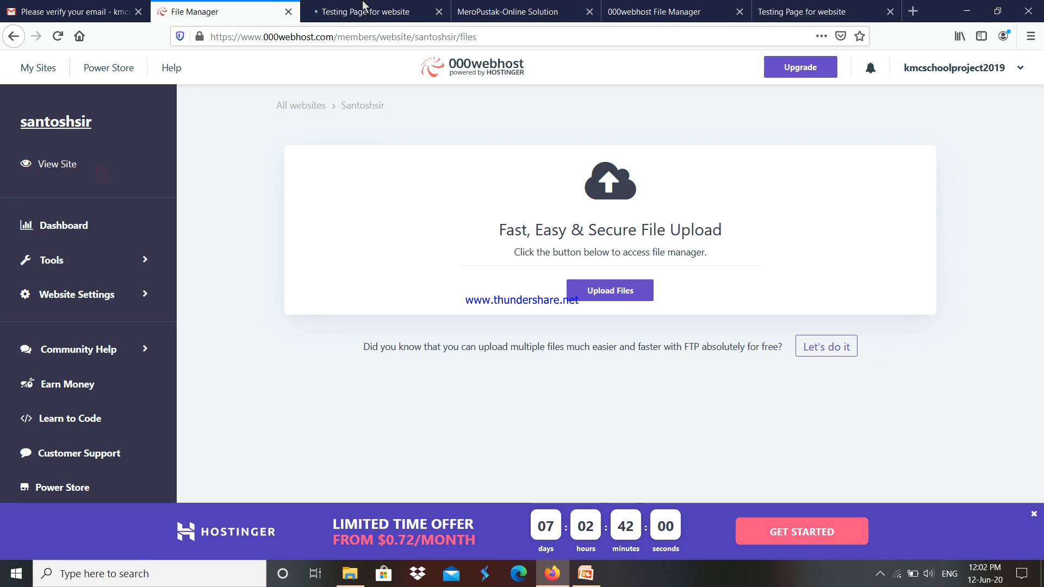
click(375, 11)
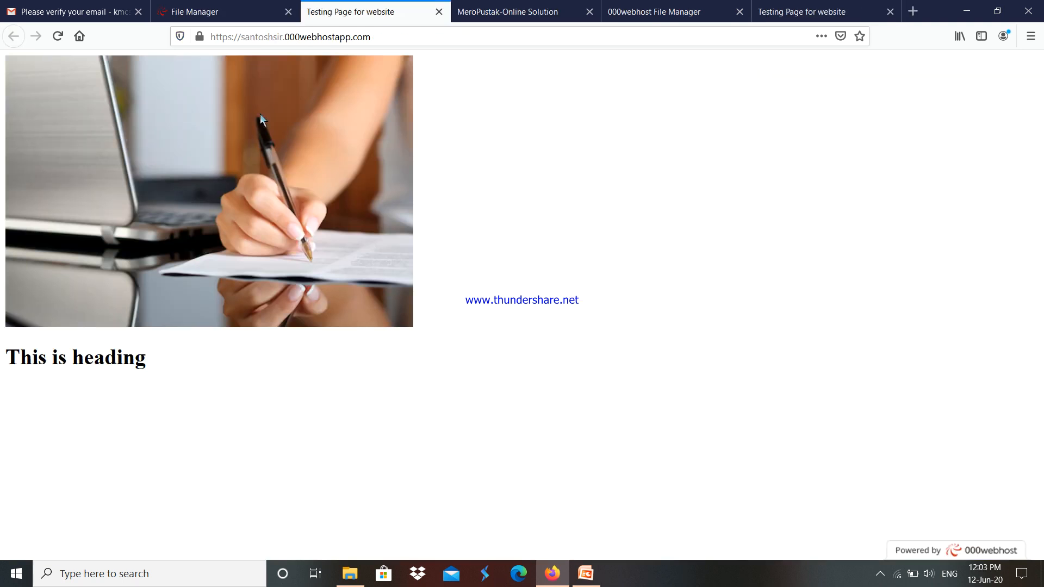
Highlight the santoshsir.000webhostapp.com address, then go to the MeroPustak-Online Solution tab.
click(380, 32)
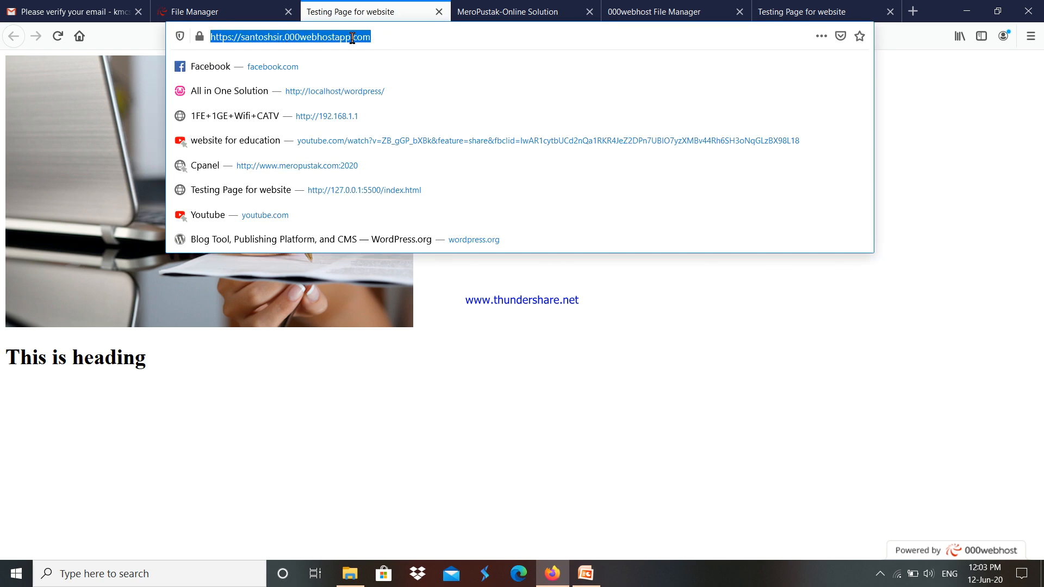
key(Escape)
click(326, 35)
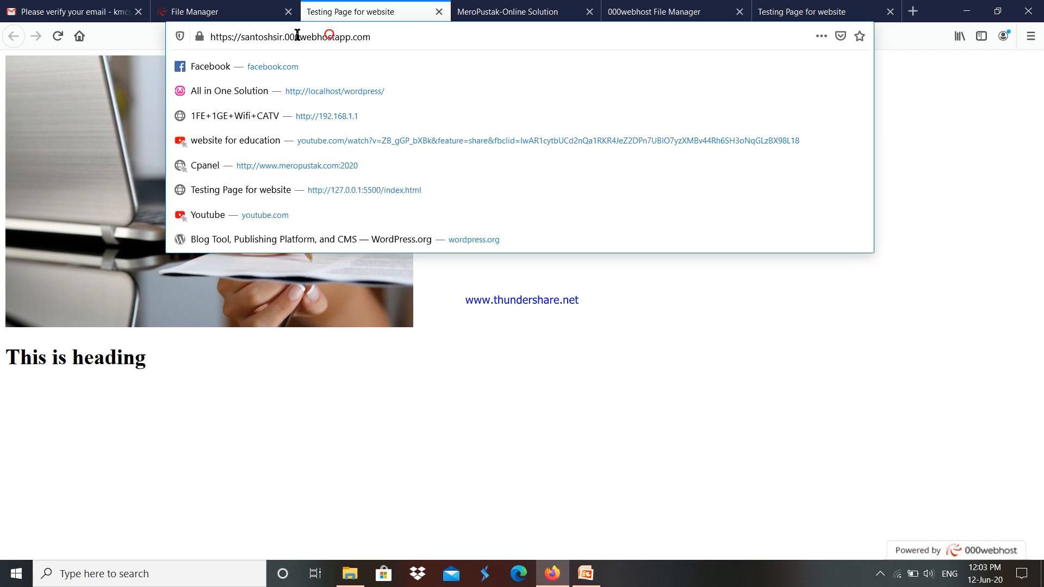
drag(287, 35, 328, 35)
click(270, 33)
drag(375, 36, 198, 32)
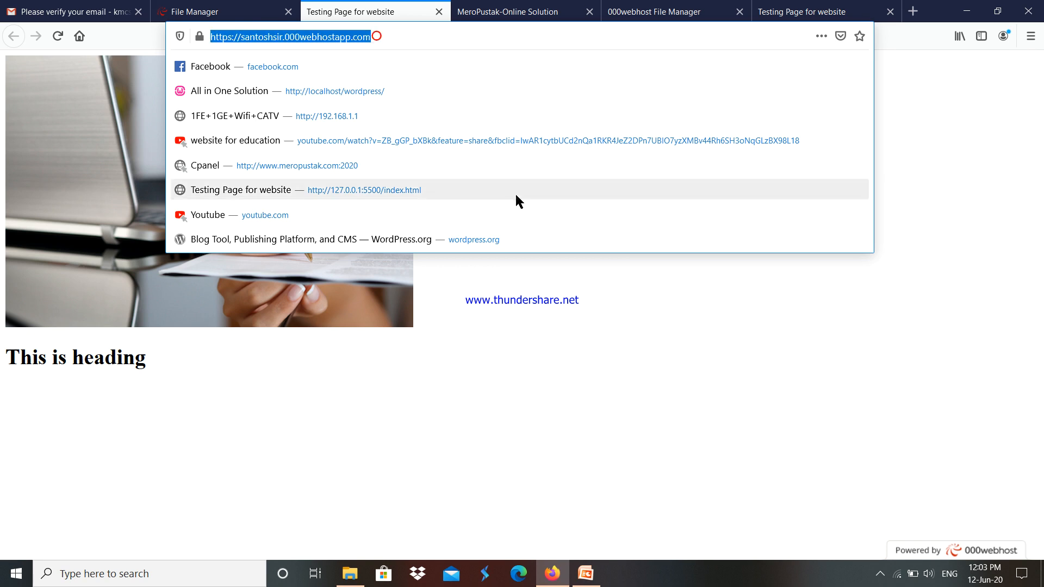
click(601, 343)
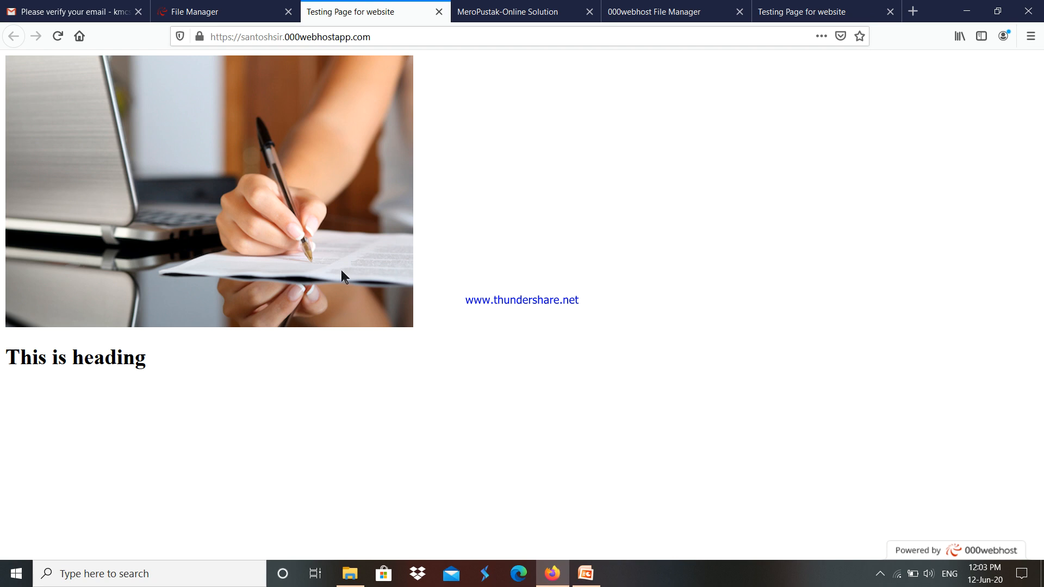
click(520, 9)
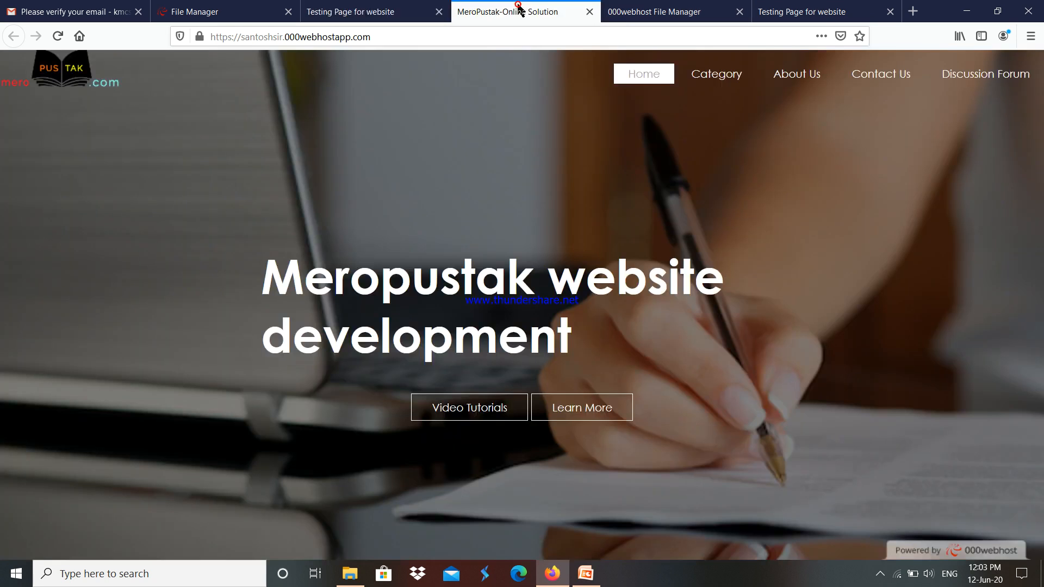
Close the MeroPustak tab, select attendance.jpg in public_html, and pause the screen recording.
click(590, 12)
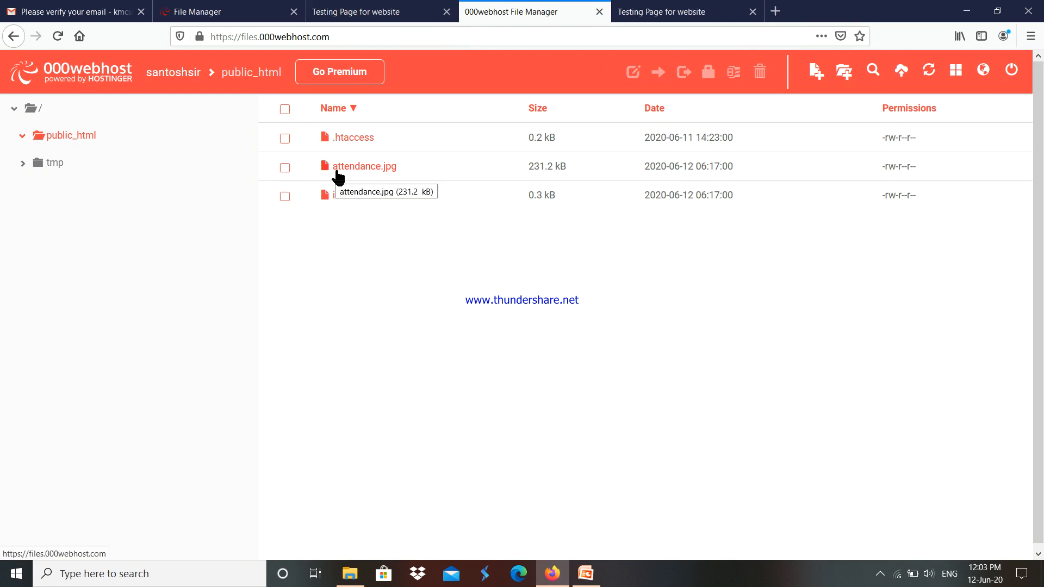
click(285, 168)
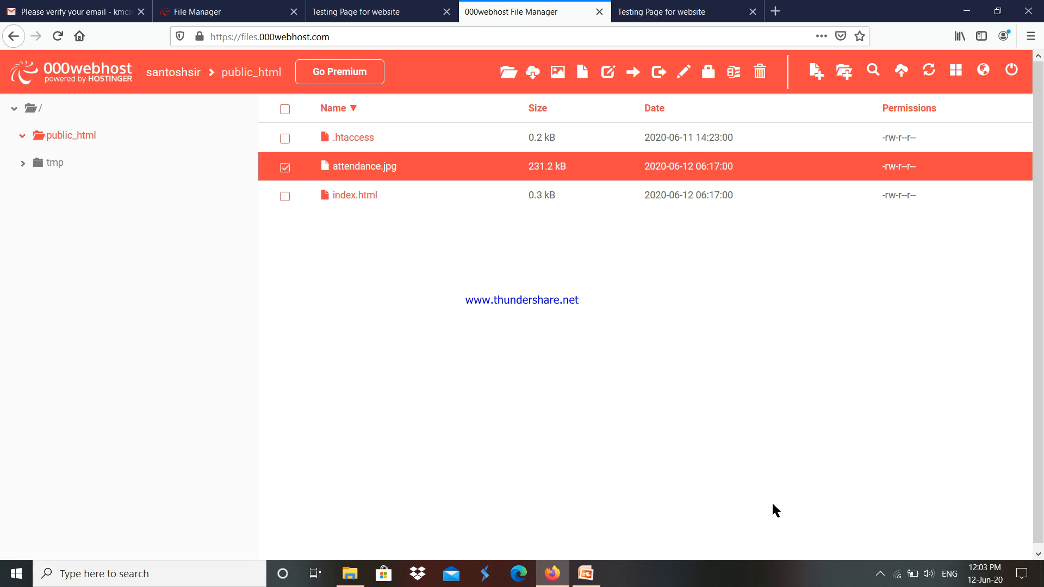
click(879, 574)
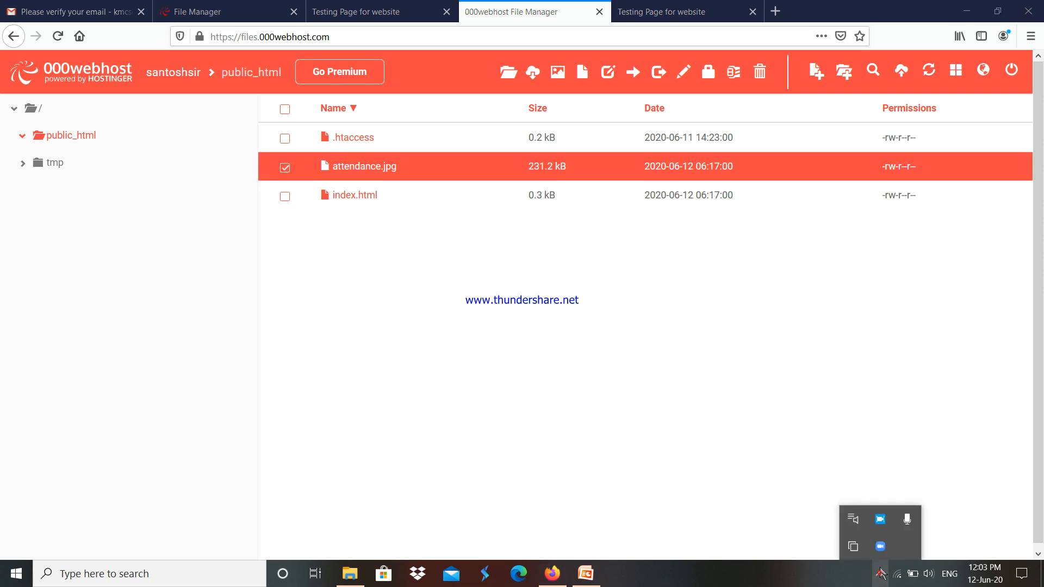
right_click(882, 521)
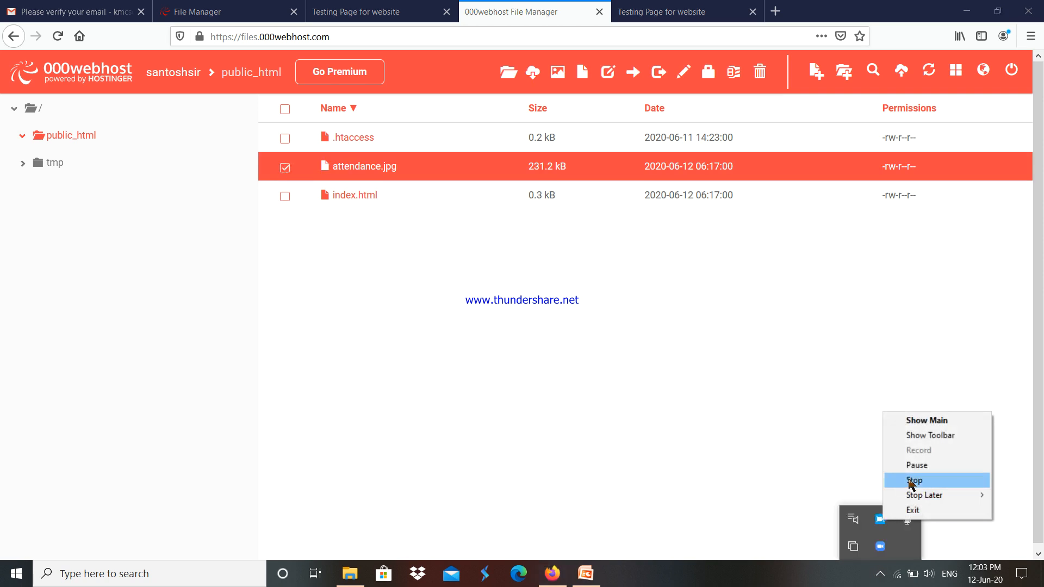
click(916, 466)
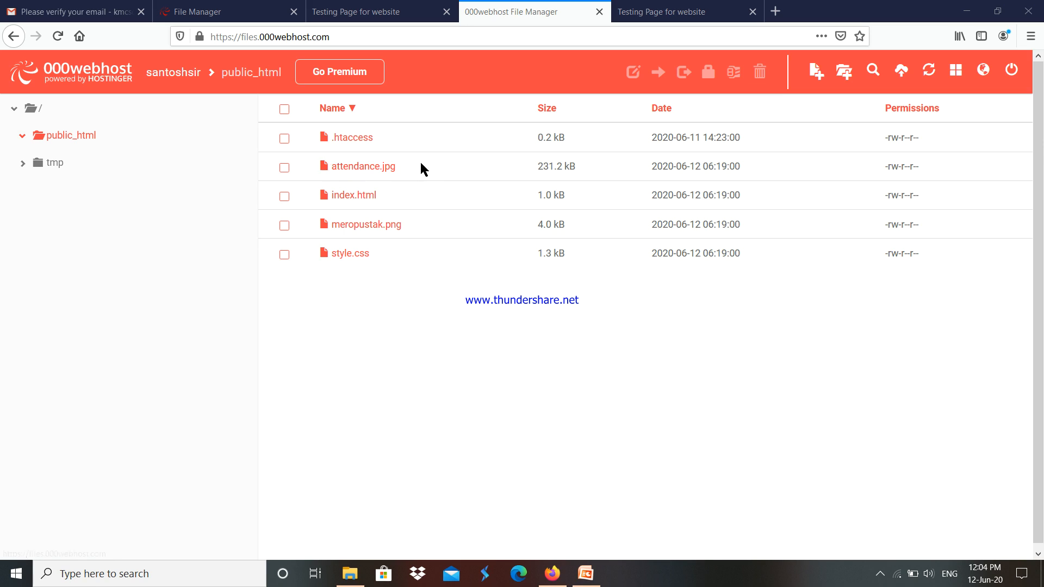
Refresh public_html, view santoshsir.000webhostapp.com's MeroPustak homepage in a new tab, then return to File Manager.
click(41, 142)
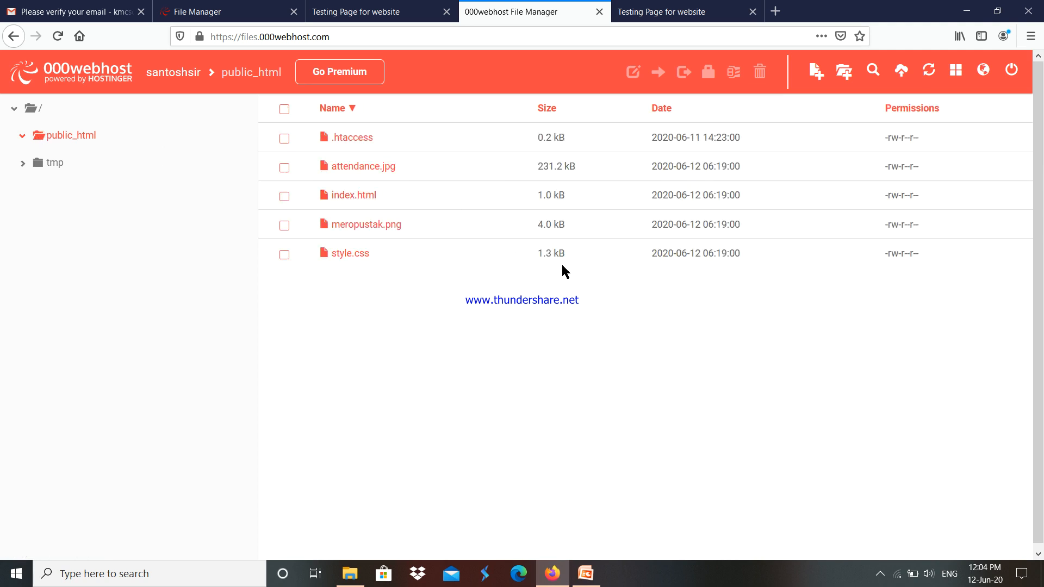
click(240, 15)
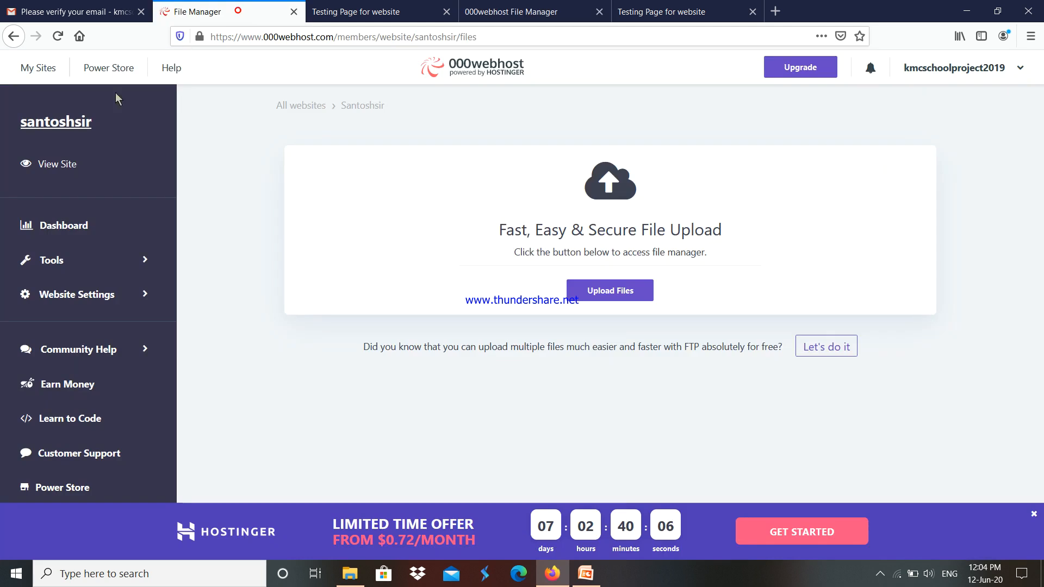
right_click(72, 129)
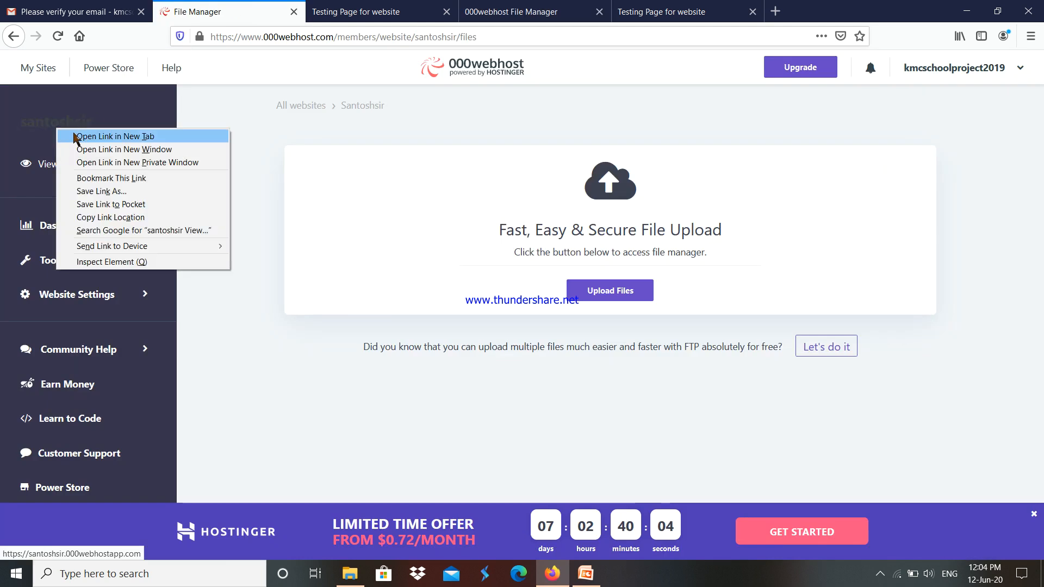
click(76, 136)
click(348, 11)
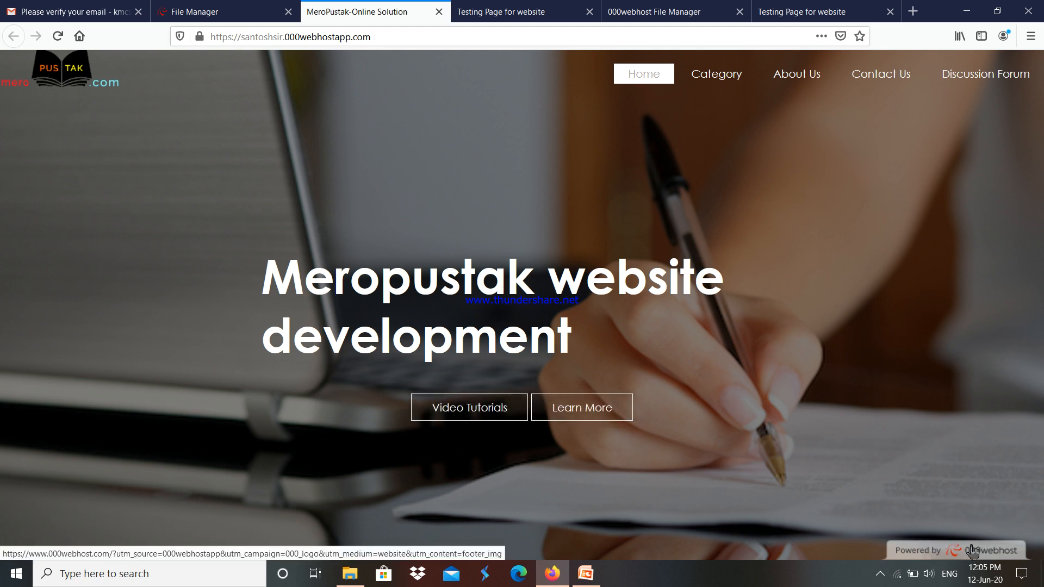
click(495, 10)
click(251, 6)
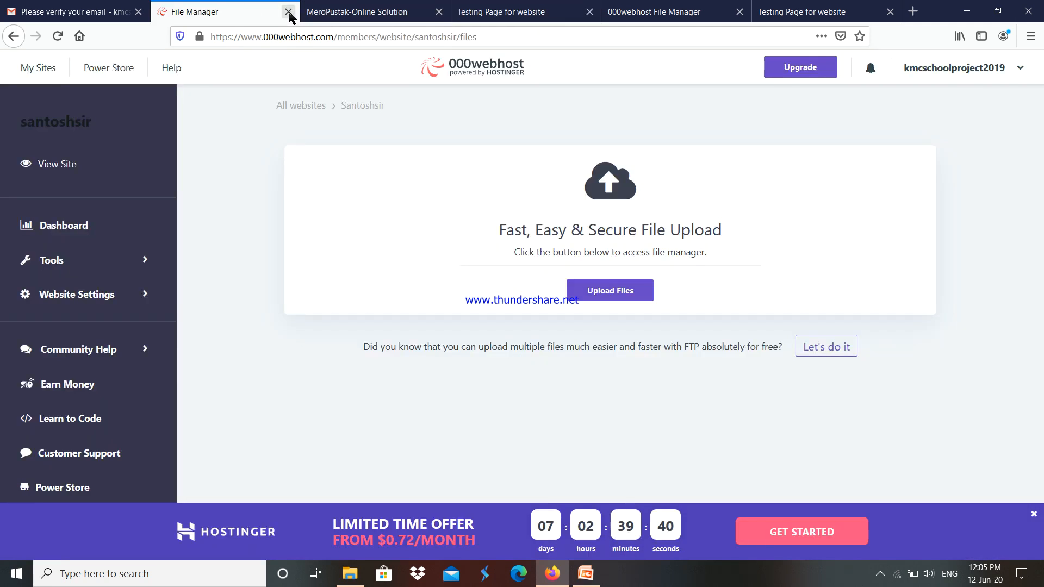
click(970, 14)
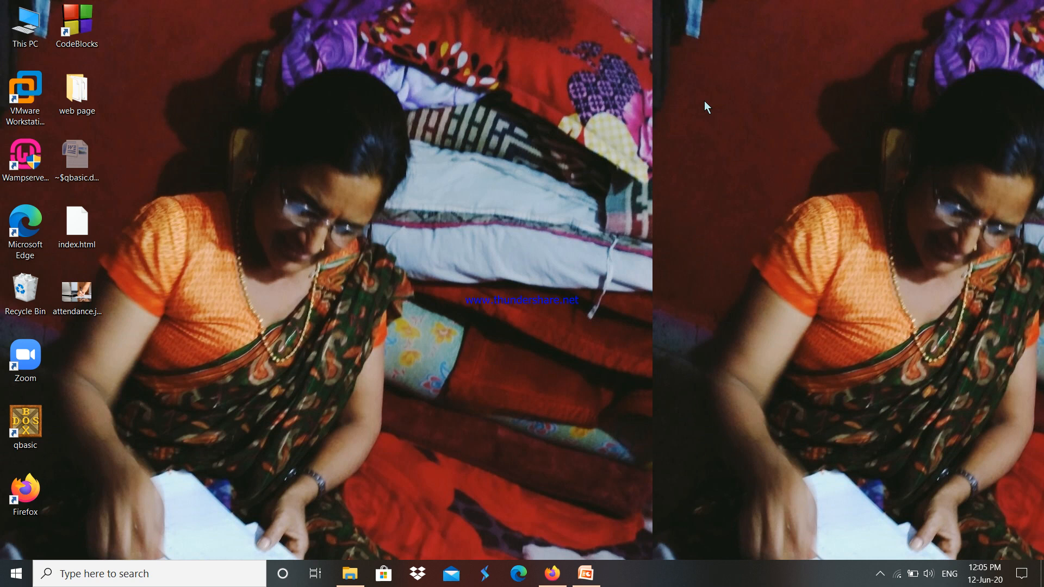
mouse_move(559, 581)
click(552, 574)
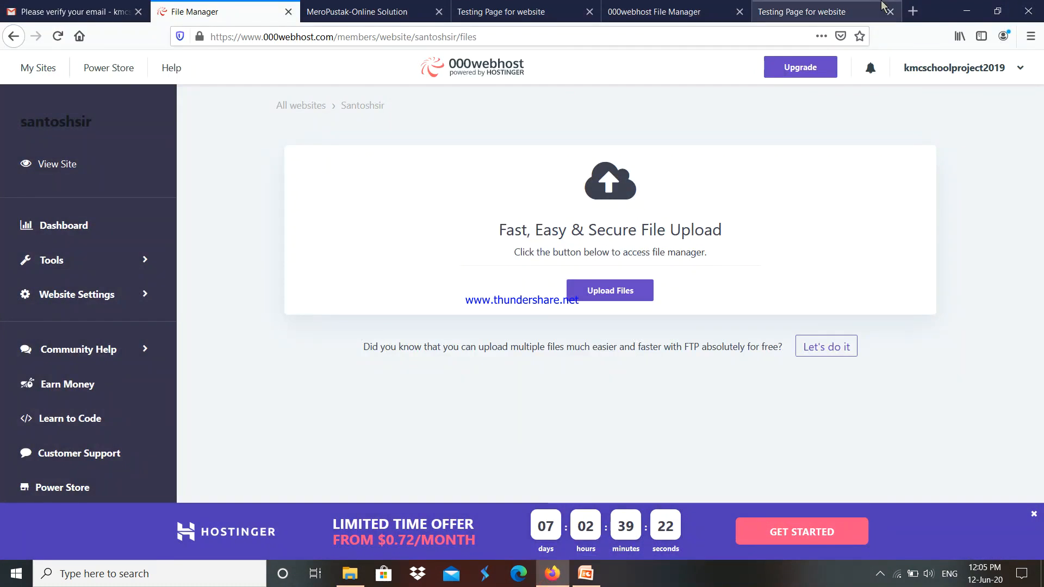
Load koollearning.000webhostapp.com in a new Firefox tab, scroll its homepage, then minimize the browser.
click(913, 10)
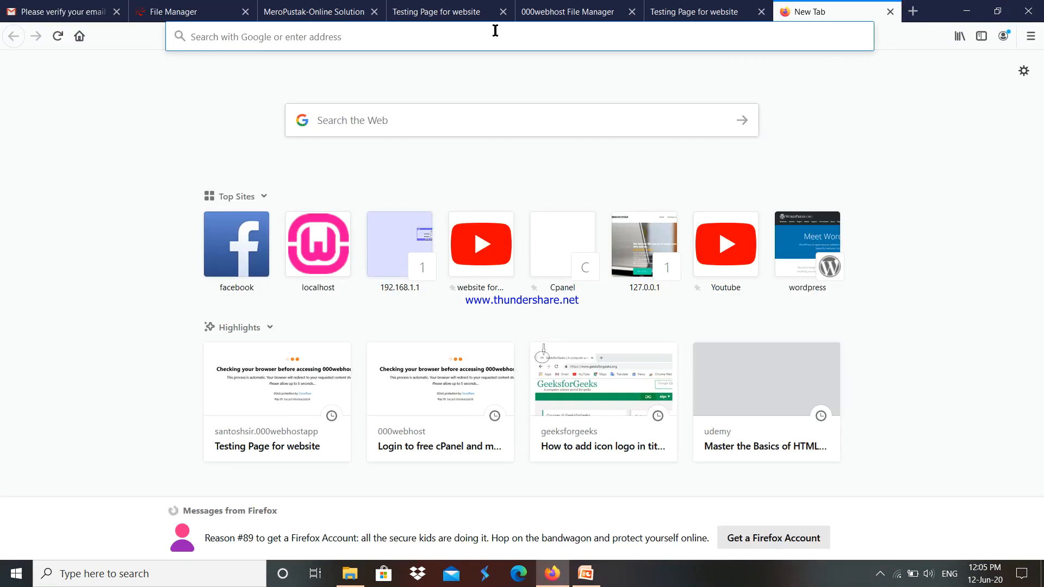
text(k)
key(Down)
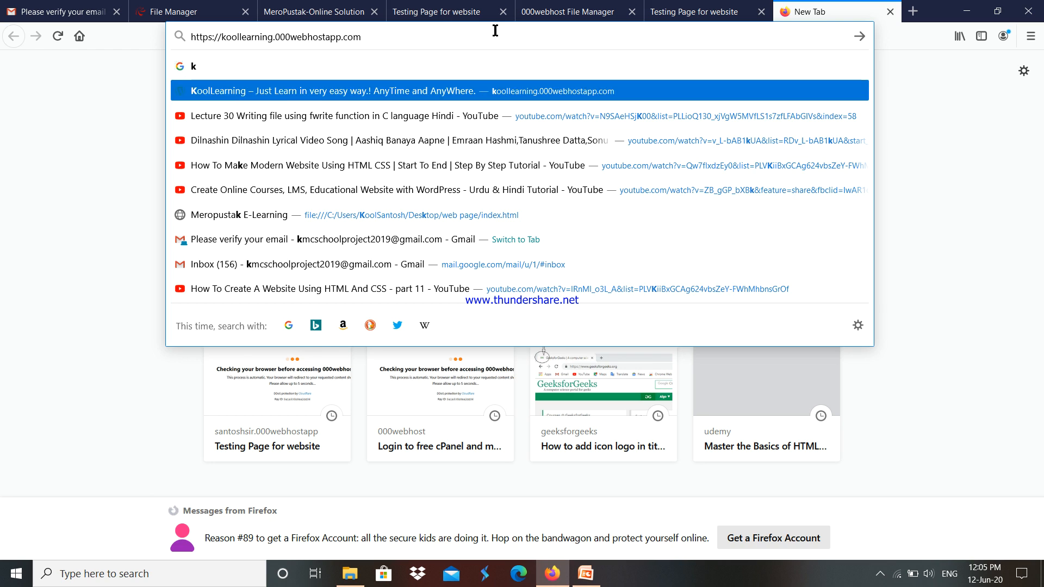
key(Return)
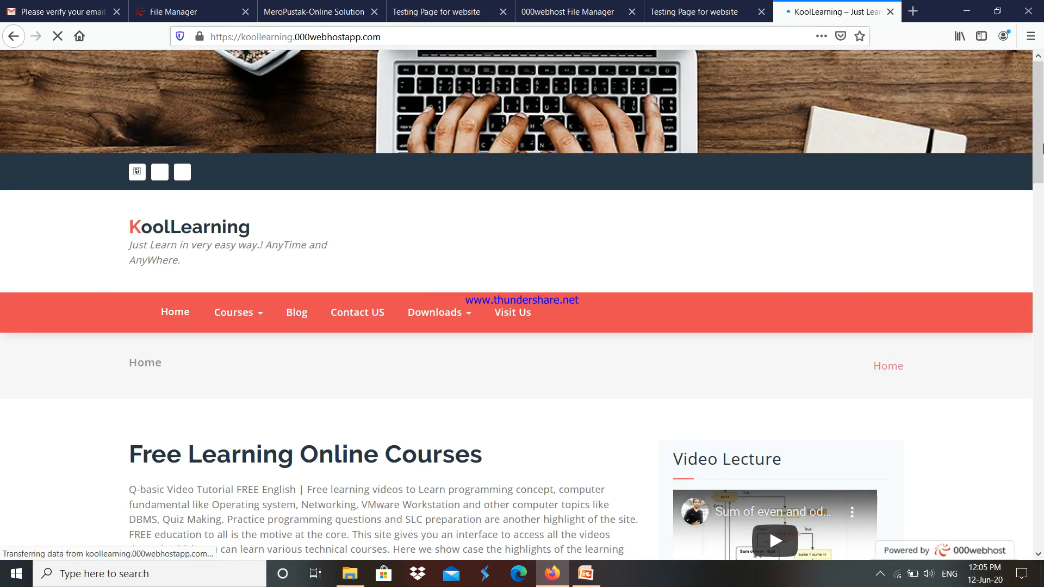
drag(1042, 147, 1042, 112)
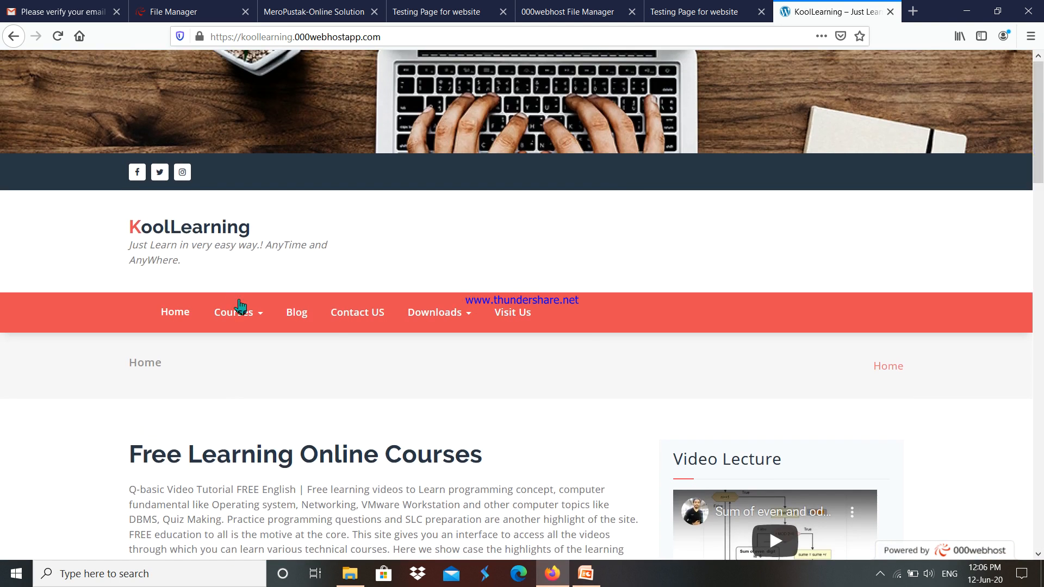
mouse_move(452, 314)
click(966, 11)
Show slide 8, the Thank You slide of live website.pptx, and open the screen recorder's options.
click(585, 574)
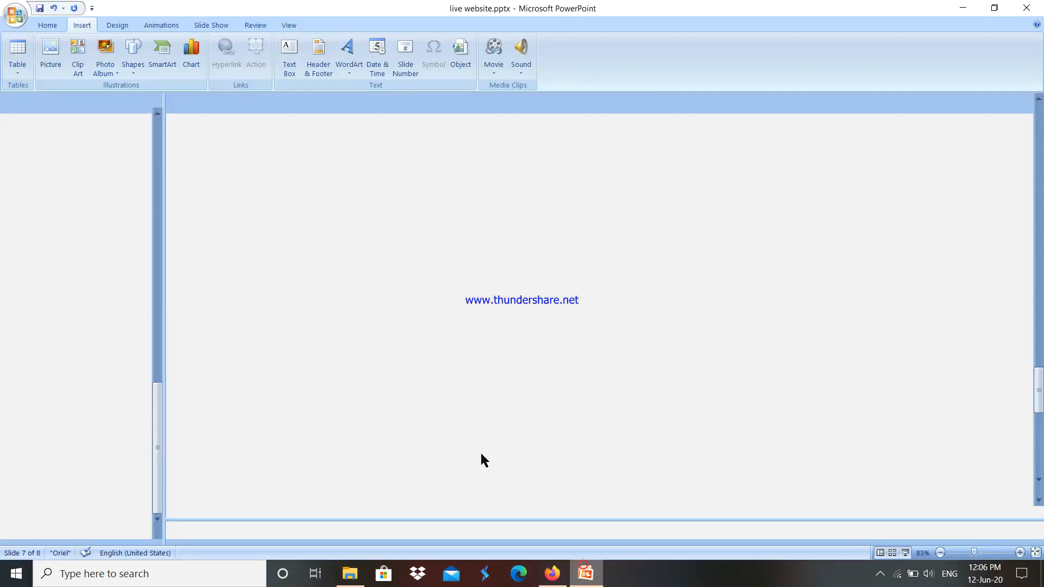
click(97, 471)
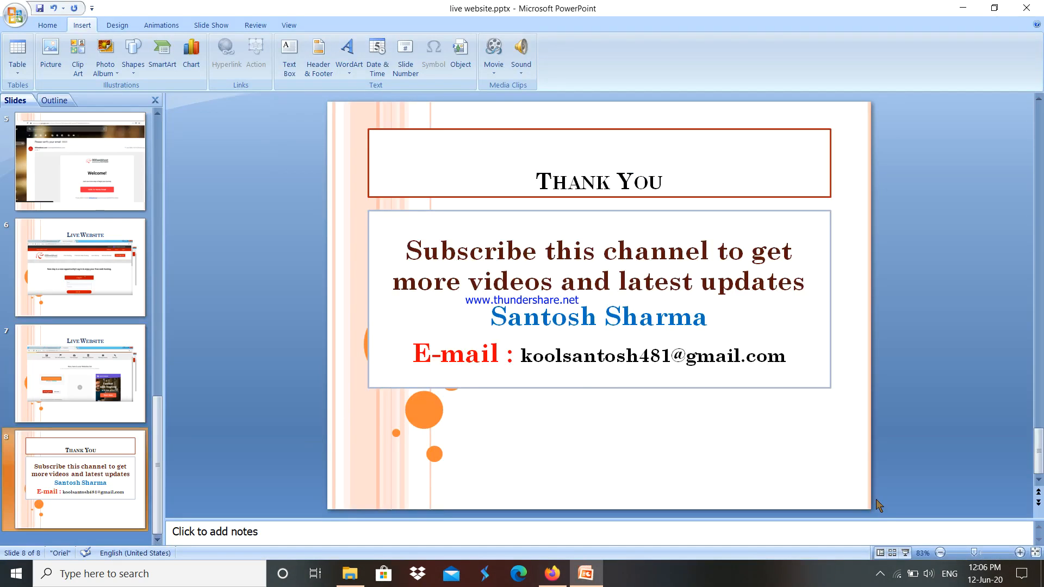
click(880, 573)
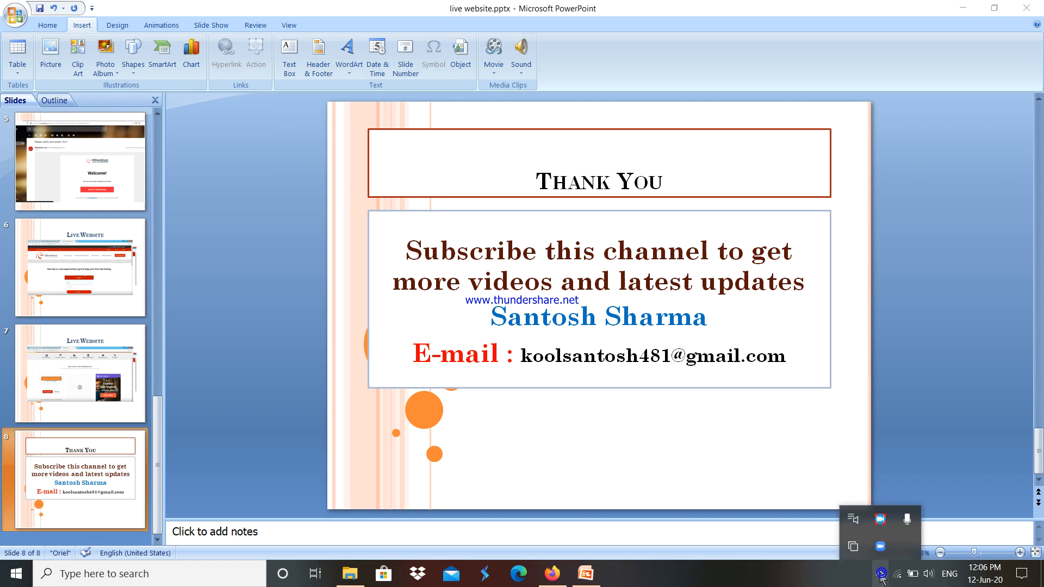
right_click(880, 523)
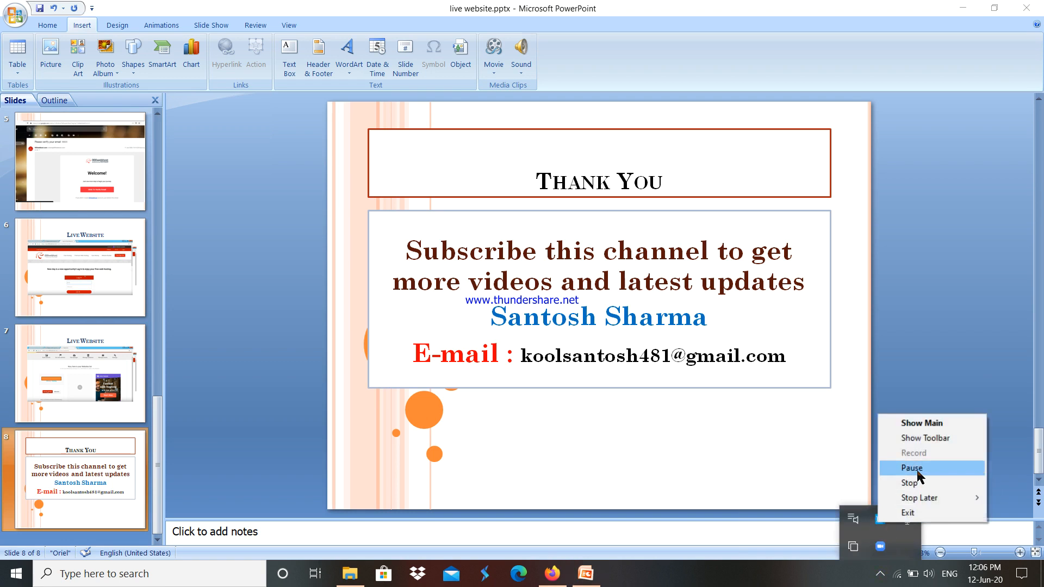